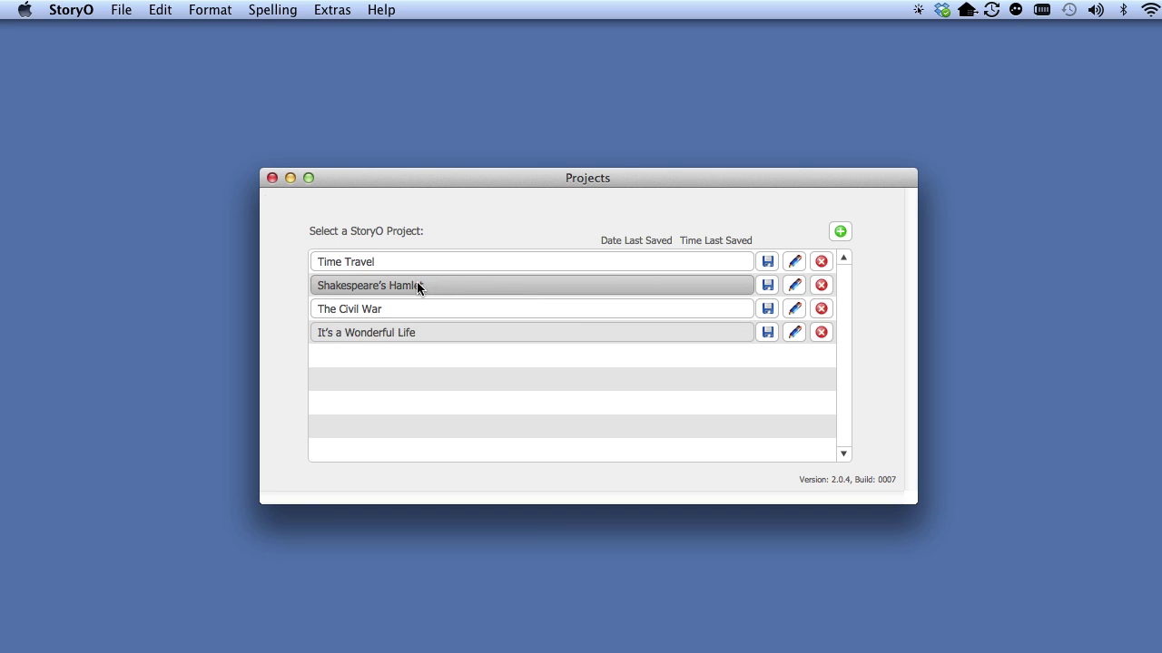
- Open the Time Travel project's Pitch slides without saving the sort order
double_click(613, 261)
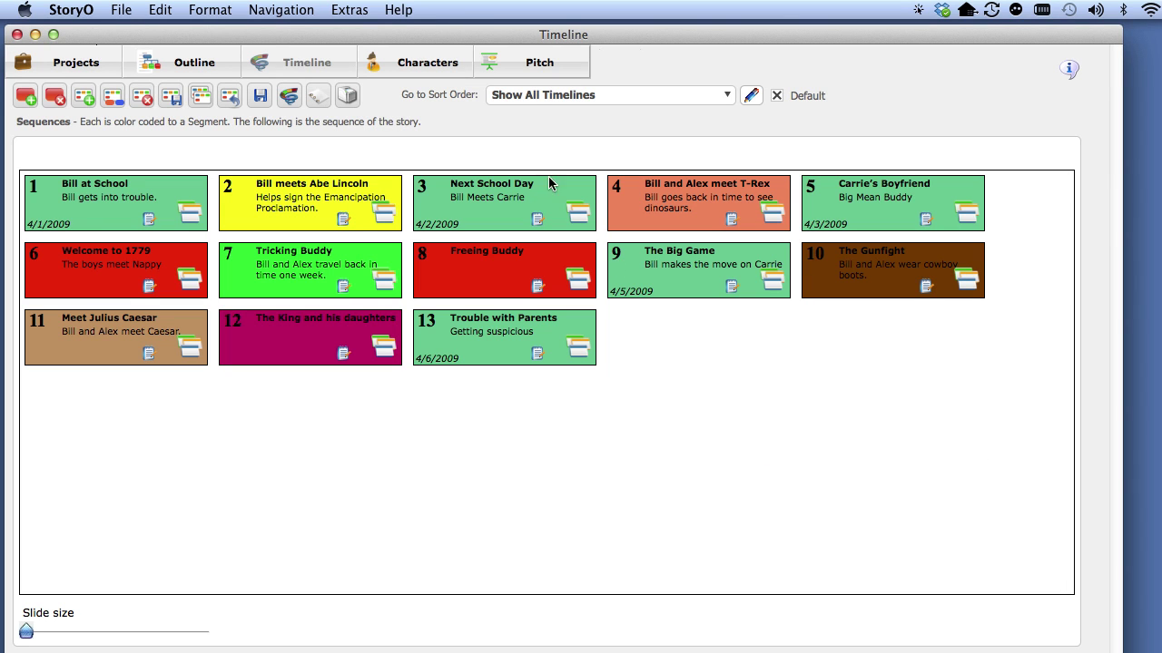
click(532, 65)
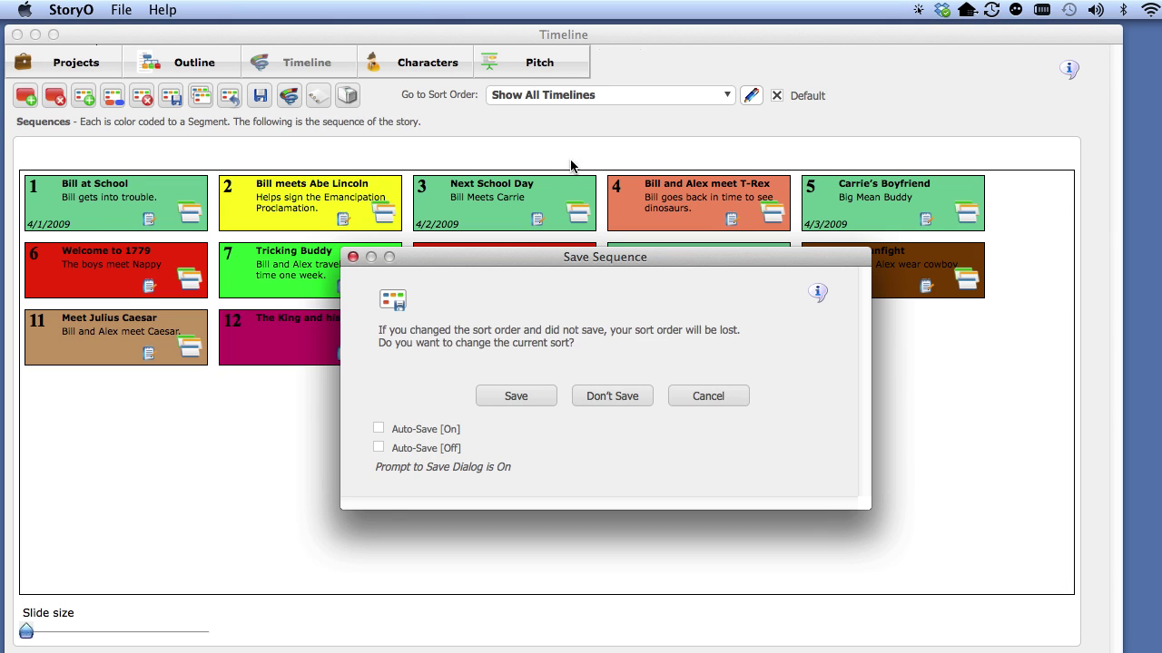
click(646, 400)
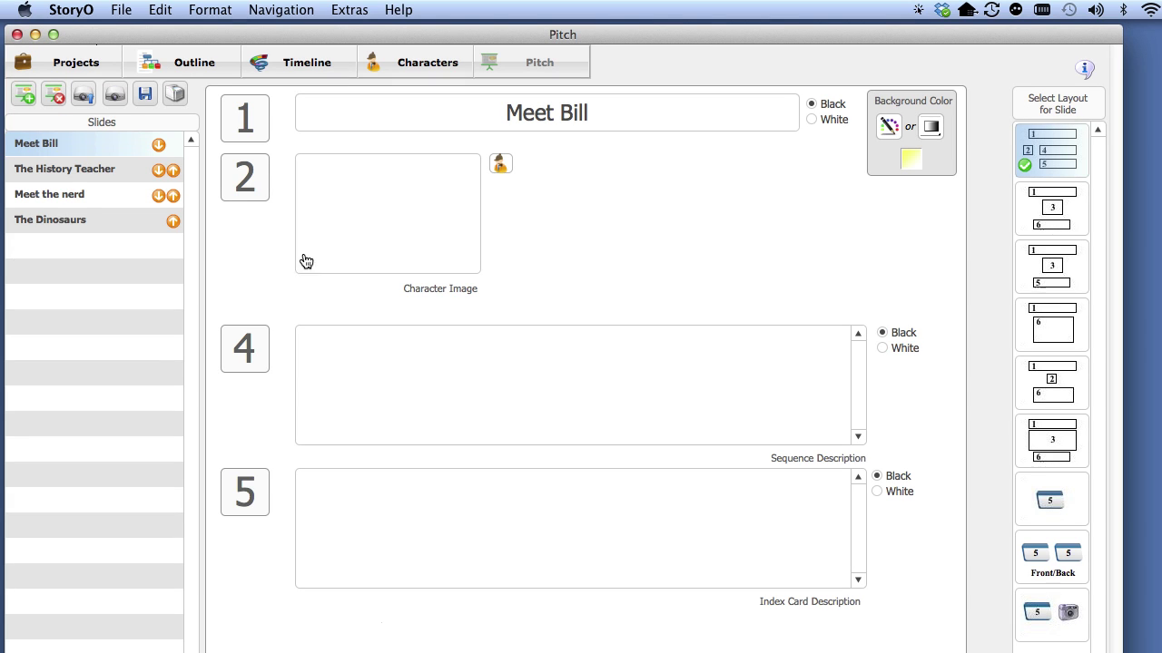
- Browse the existing slides and delete The Dinosaurs slide
click(45, 143)
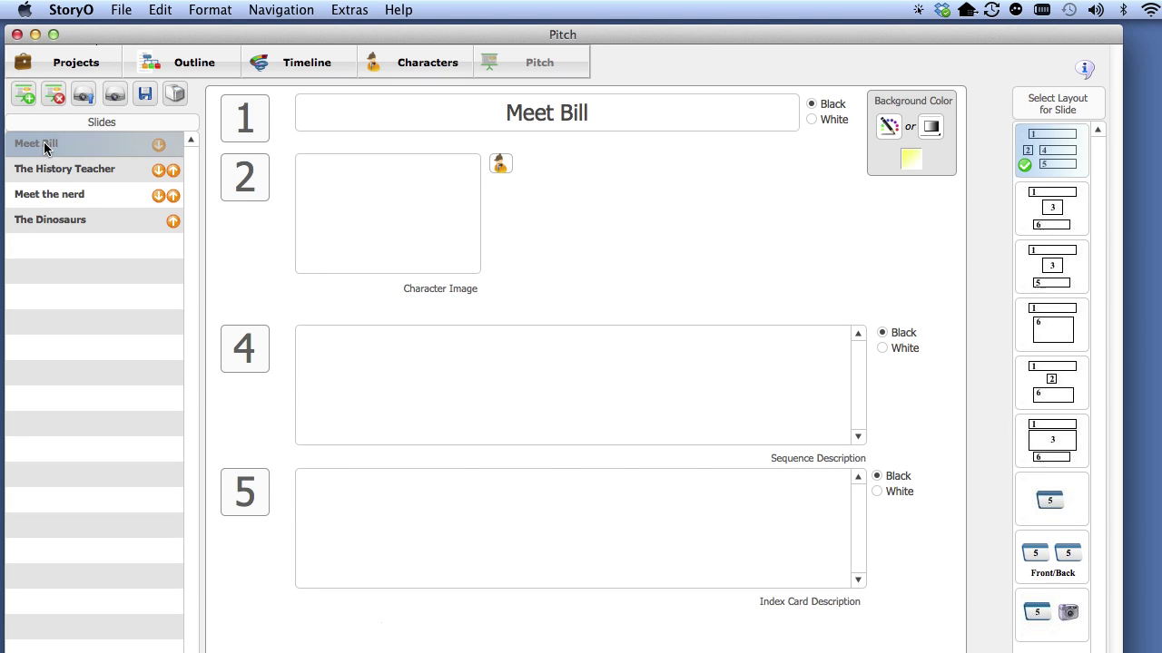
click(56, 180)
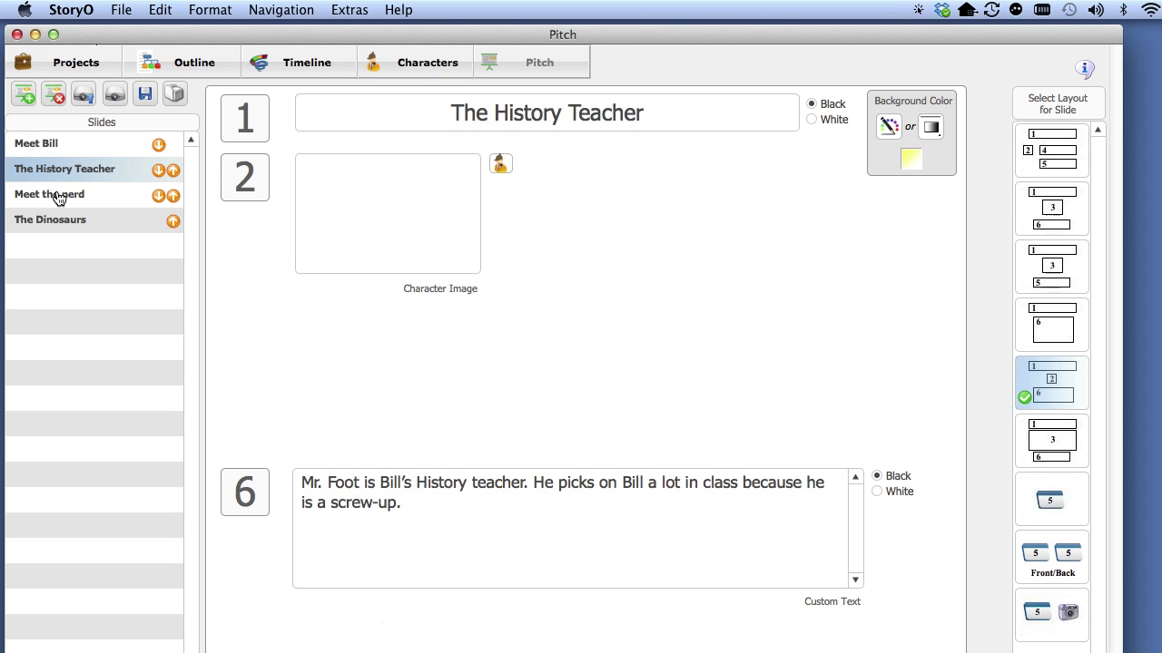
click(54, 195)
click(59, 218)
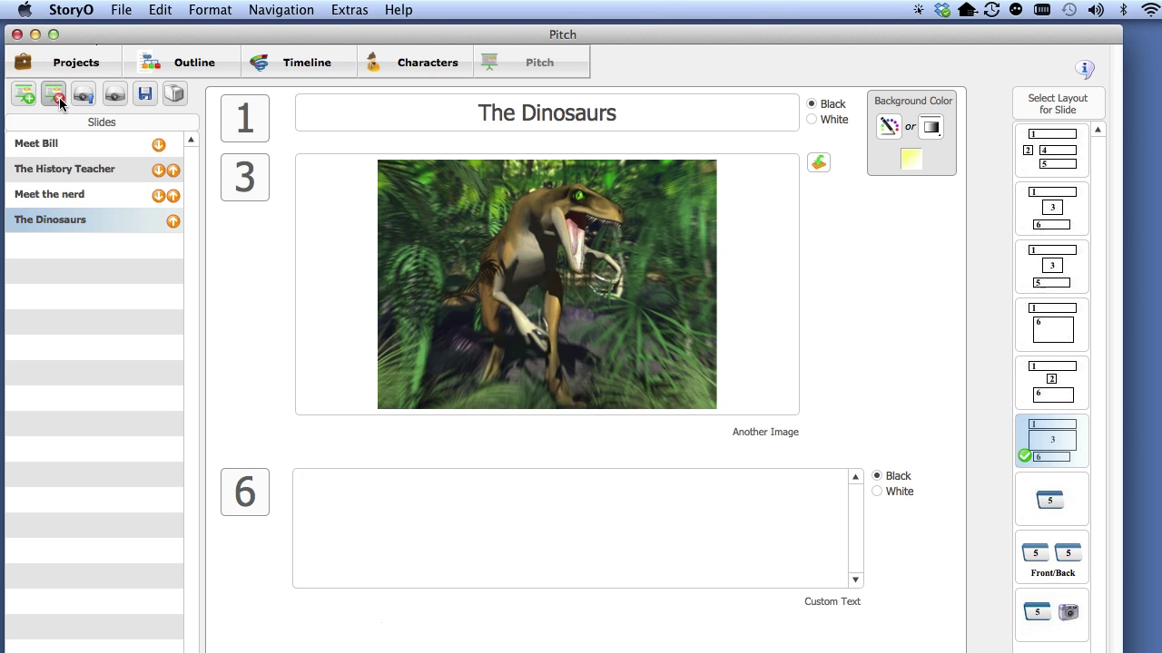
click(55, 95)
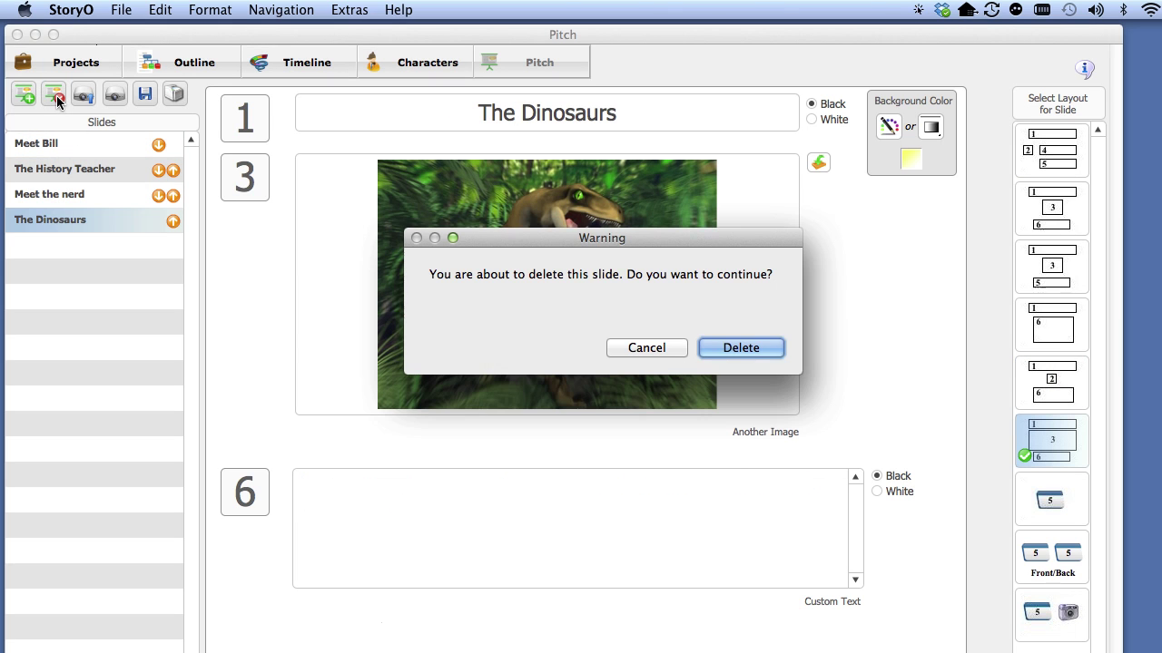
click(722, 349)
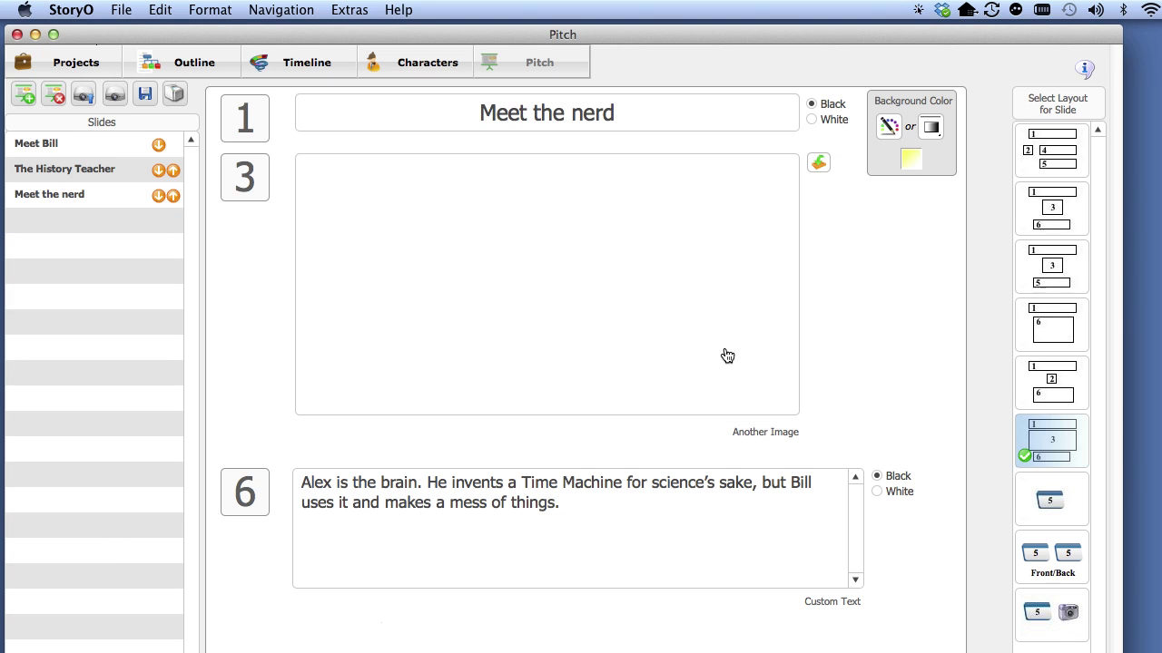
- Delete all remaining slides using File > Delete All Slides
click(120, 10)
click(233, 70)
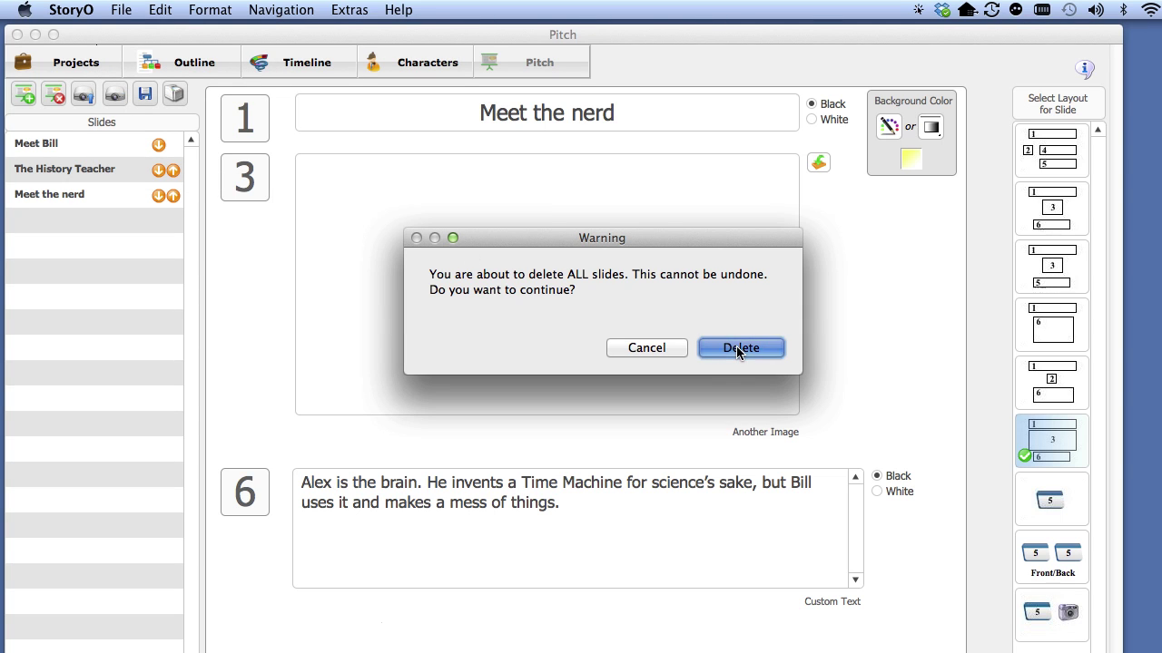
click(737, 348)
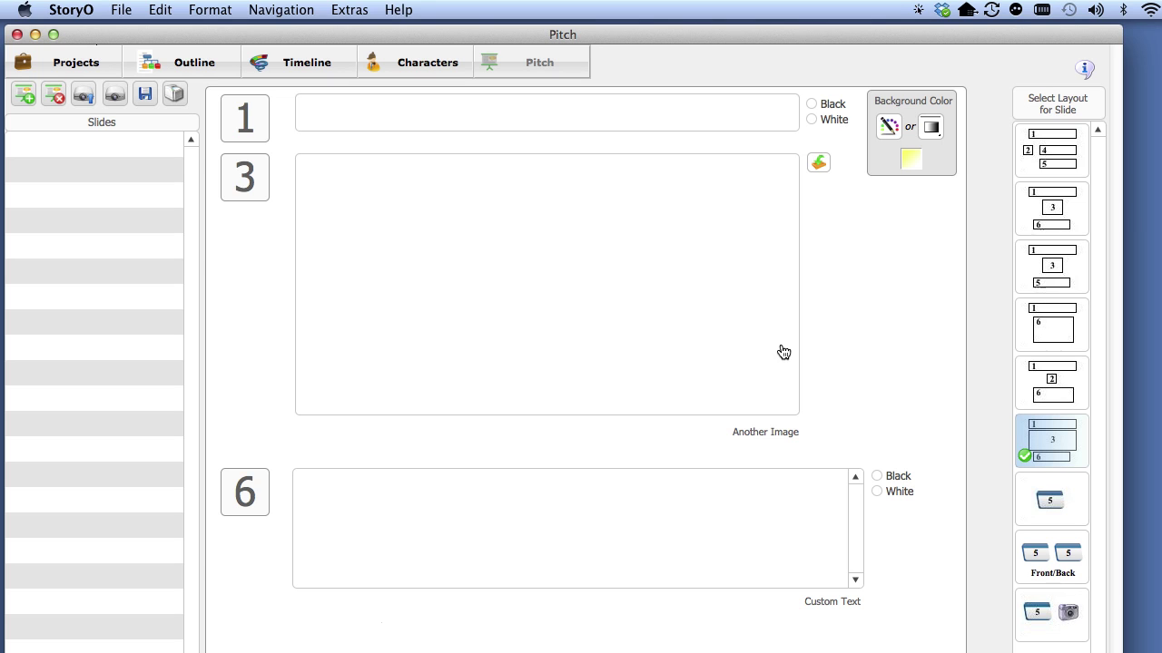
- Try several layouts and settle on the title, character image and custom text layout
click(1065, 156)
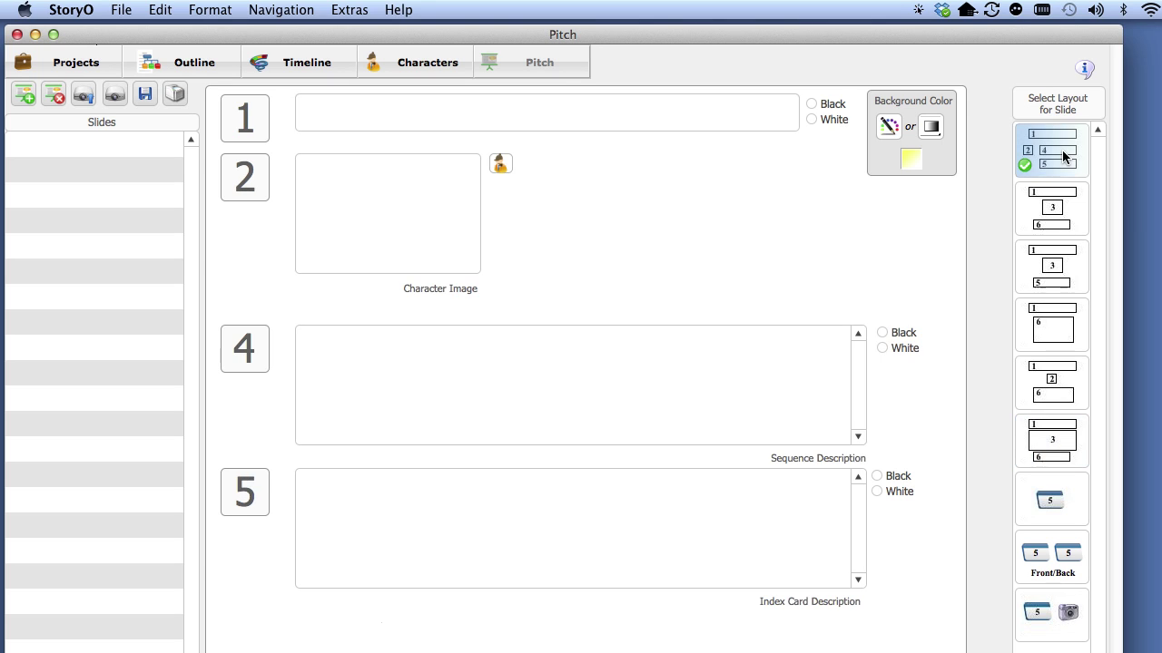
click(1069, 225)
click(1049, 277)
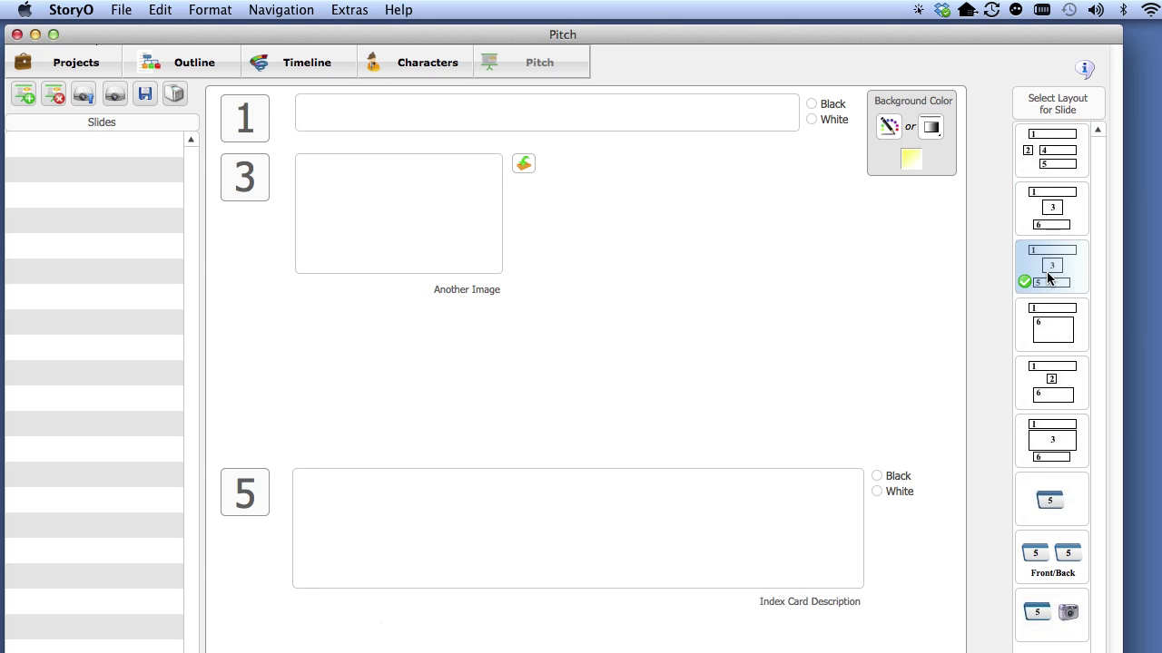
click(1049, 316)
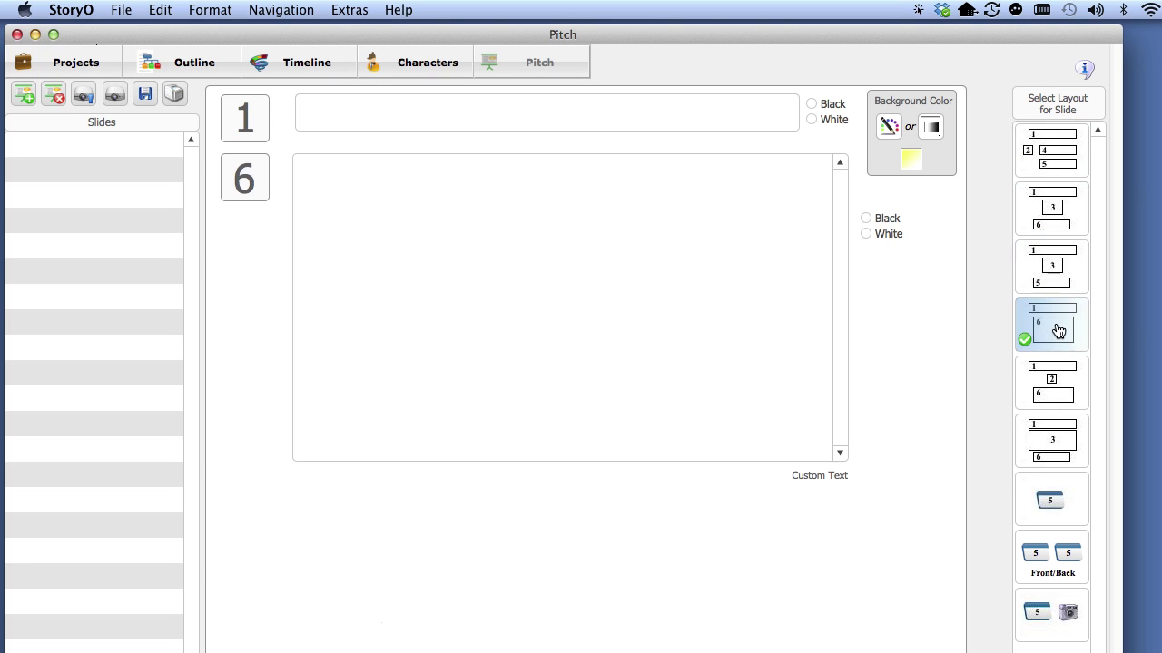
click(1059, 390)
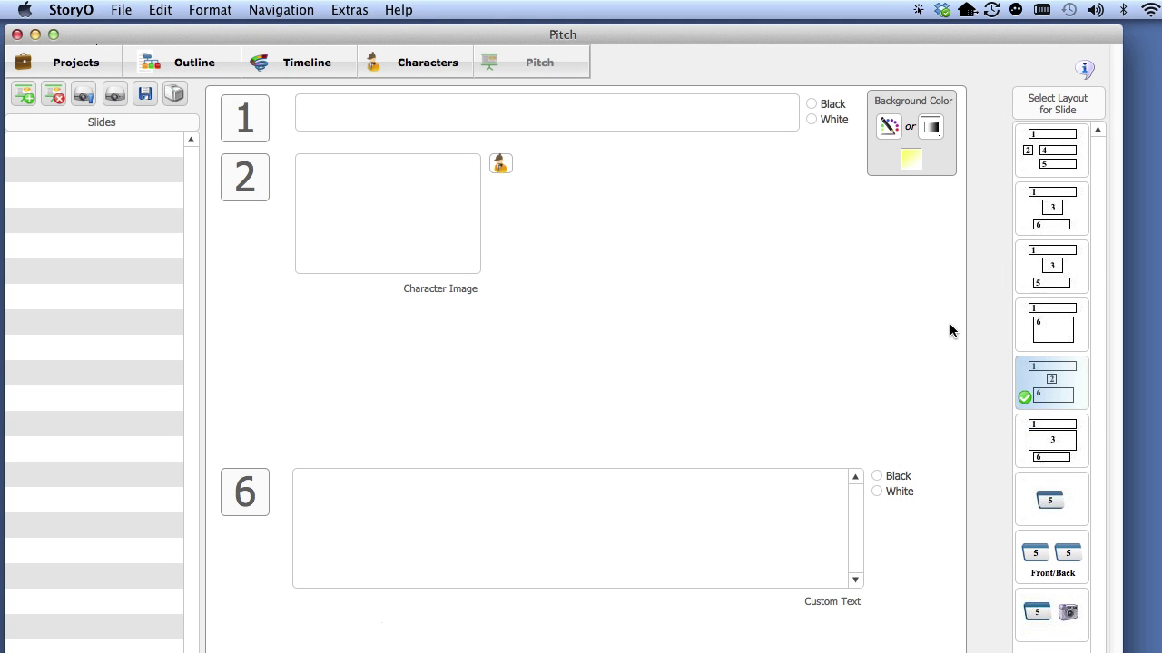
- Add a slide titled 'Meet Our Hero' showing the long-haired hero character's picture
click(25, 98)
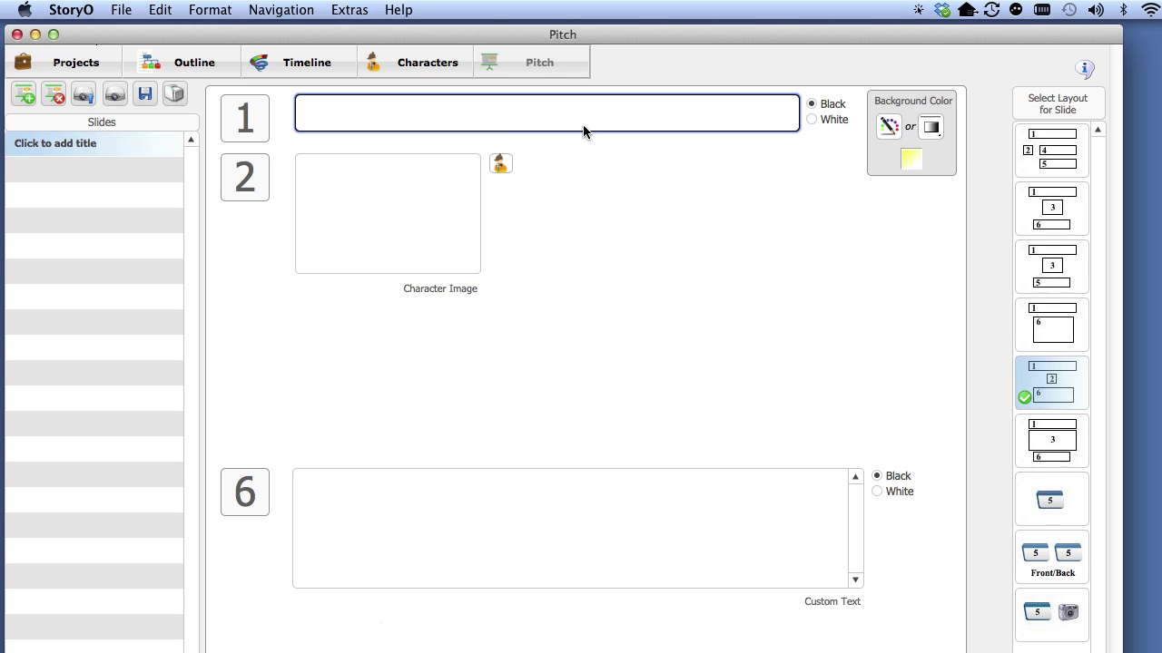
text(Mee)
text(t Our Her)
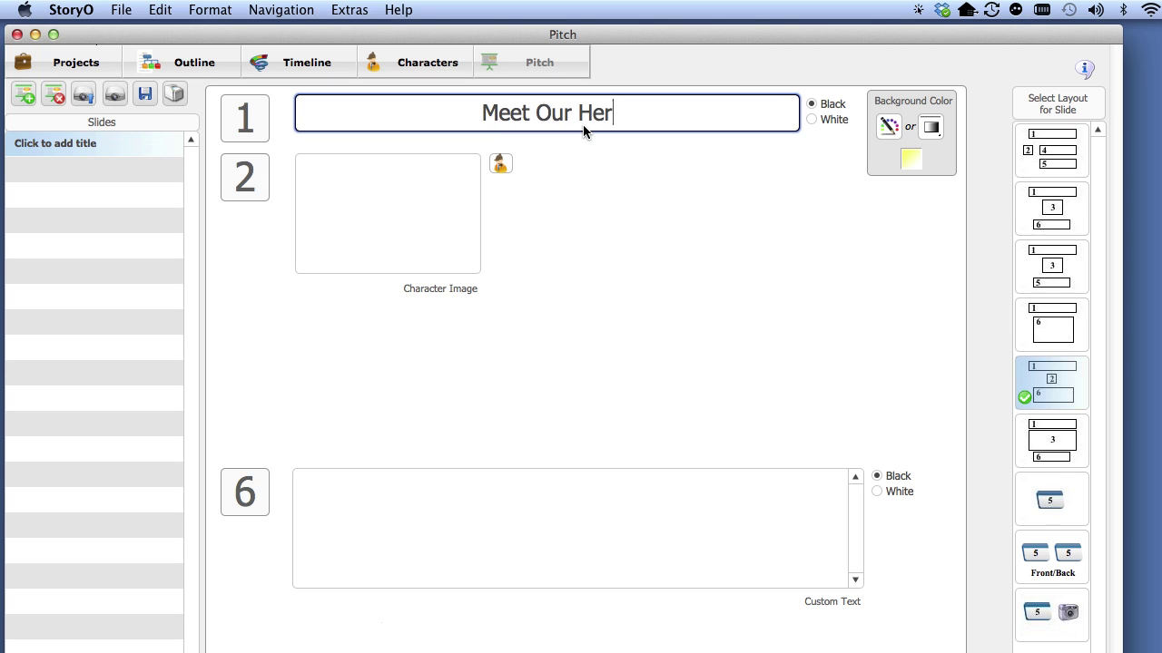
text(o)
click(500, 164)
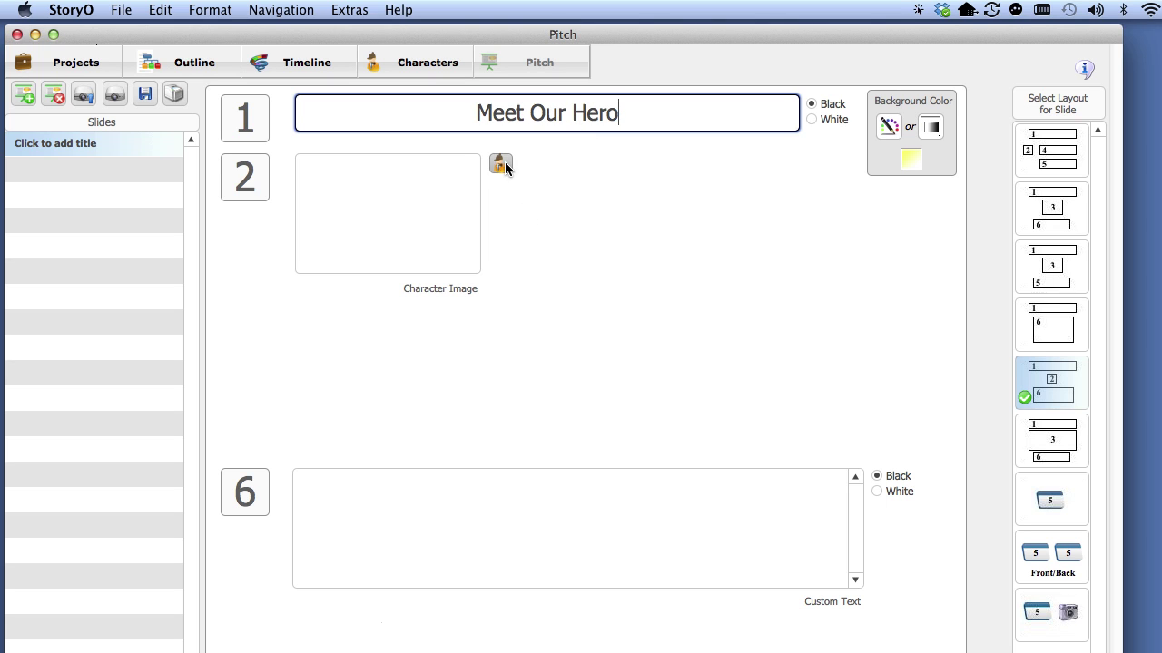
click(500, 164)
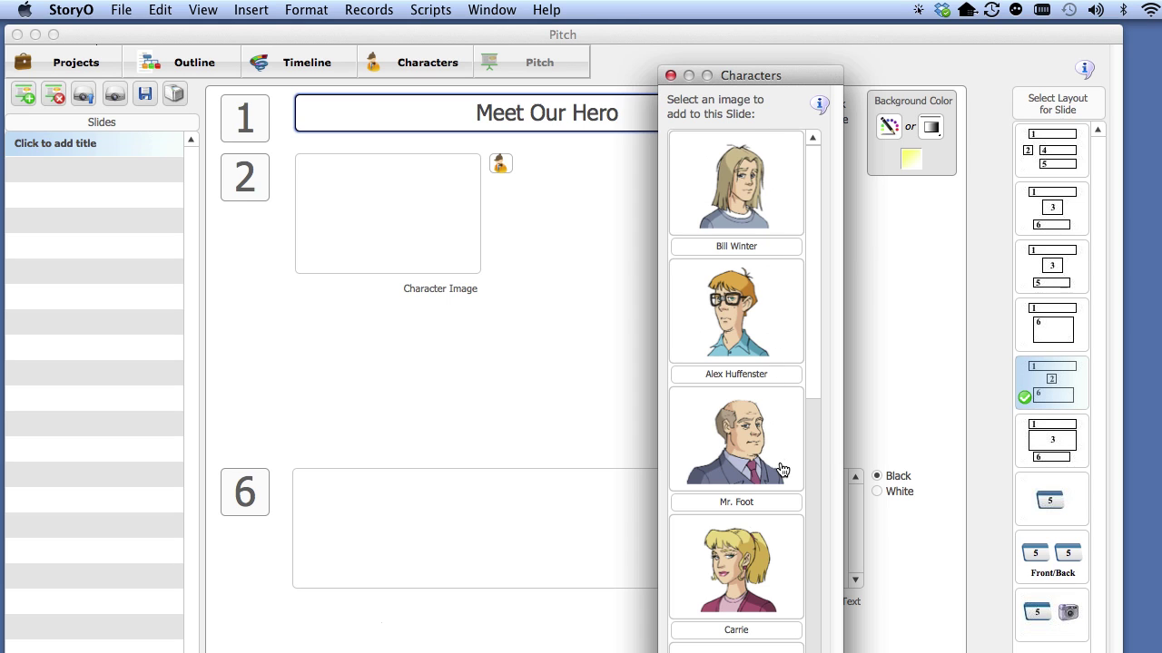
click(746, 187)
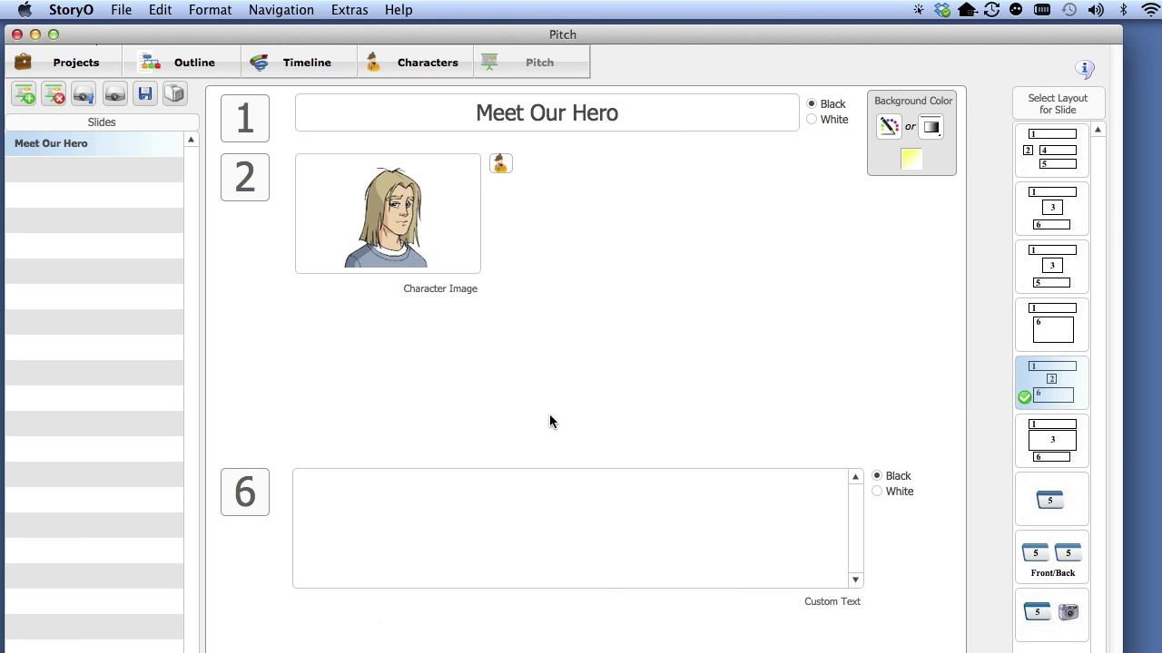
- Fill the slide's custom text area with 'Enter text here...'
click(309, 500)
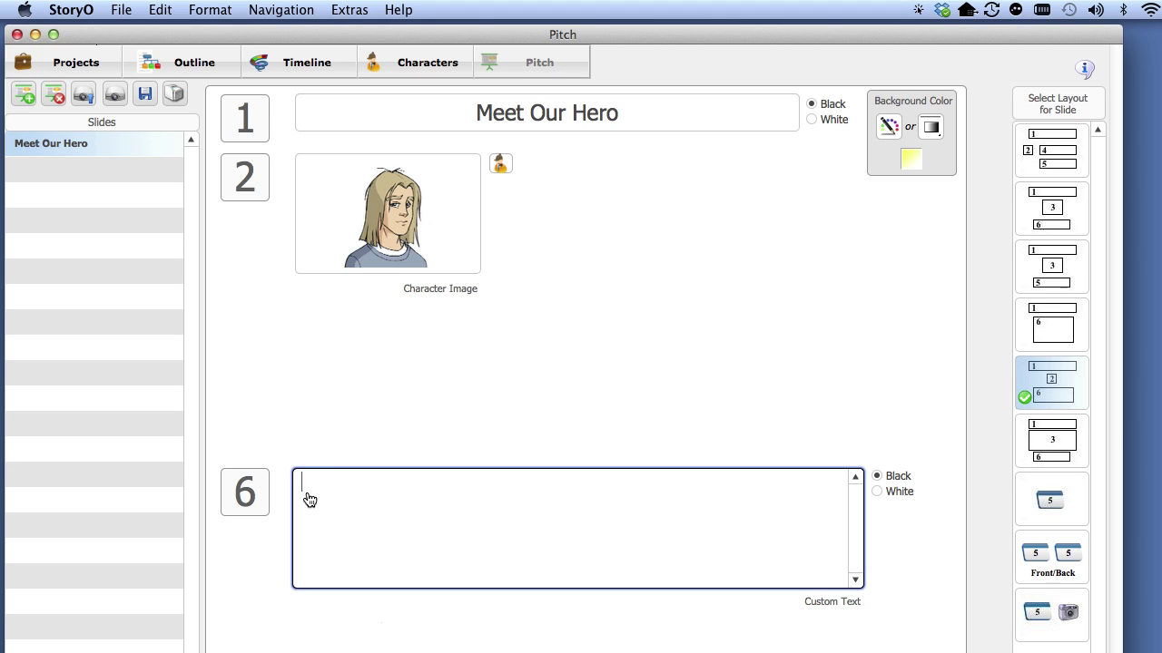
text(Enter text here...)
click(590, 313)
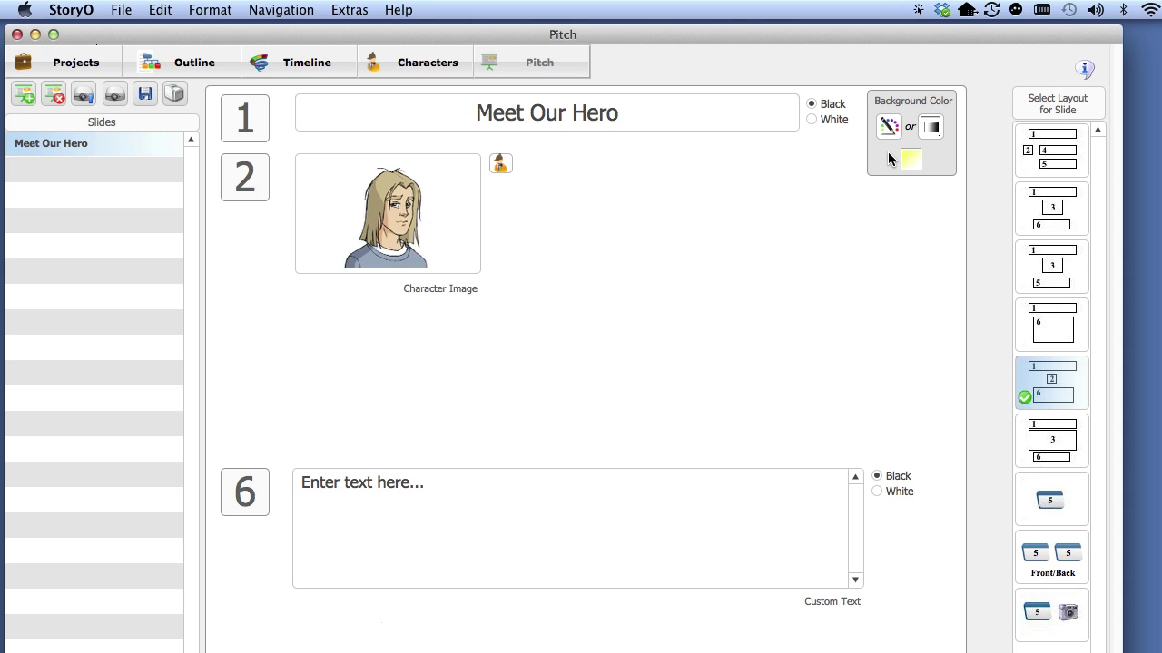
- Check the solid and gradient background choices without changing them, then preview the slide
click(885, 129)
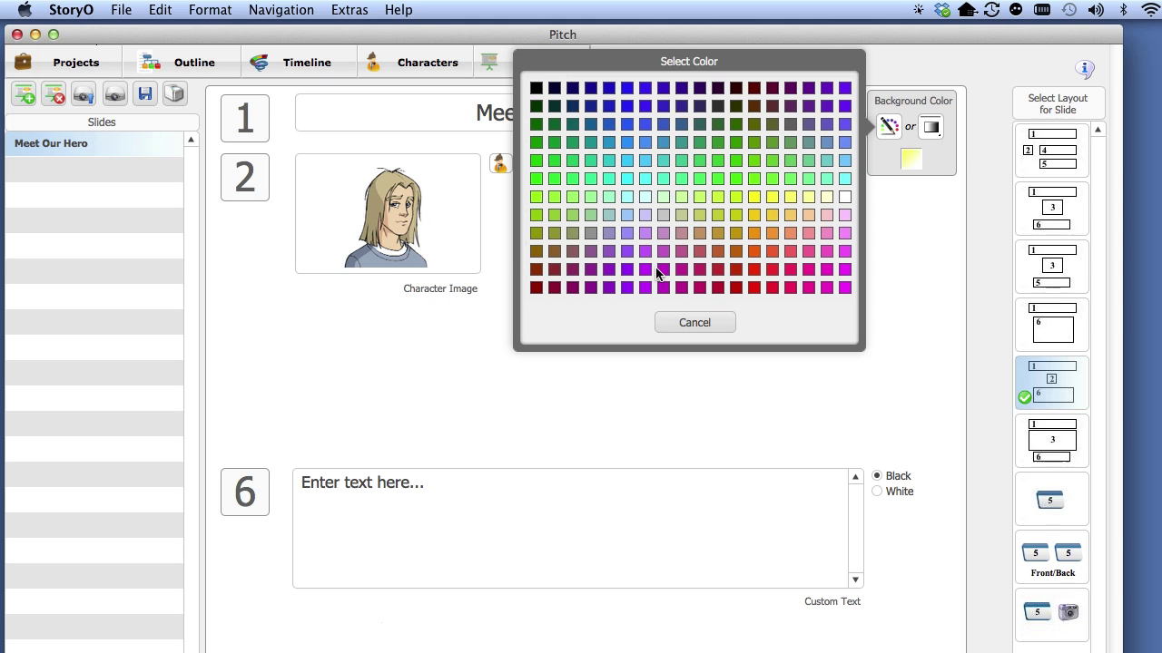
click(697, 323)
click(932, 127)
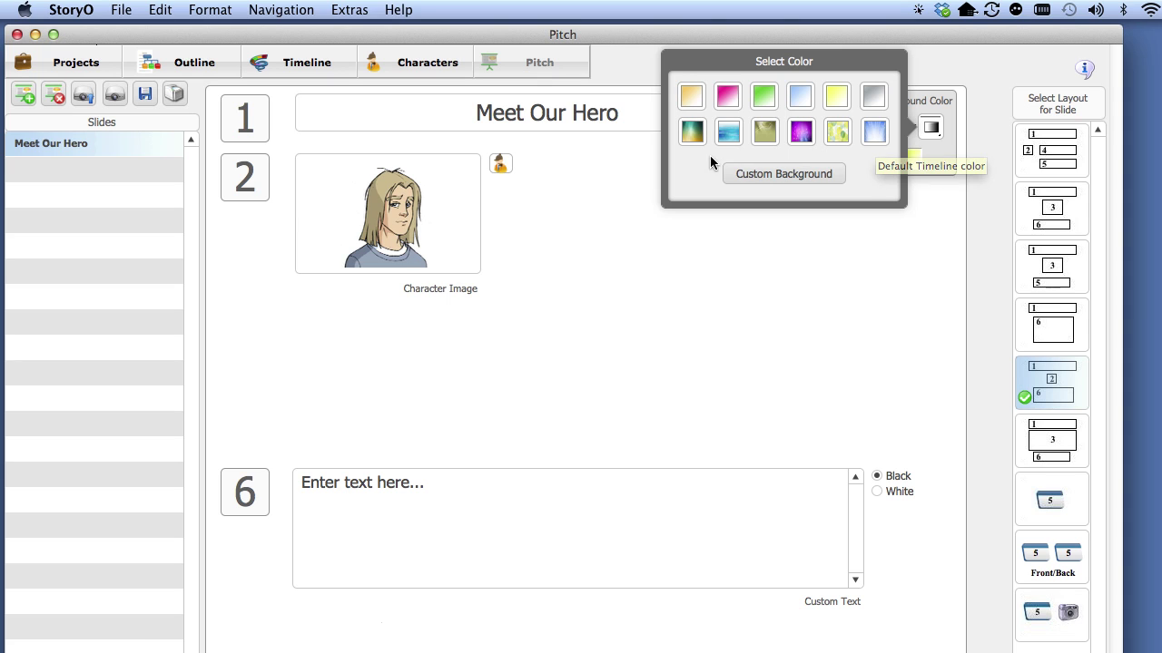
click(713, 208)
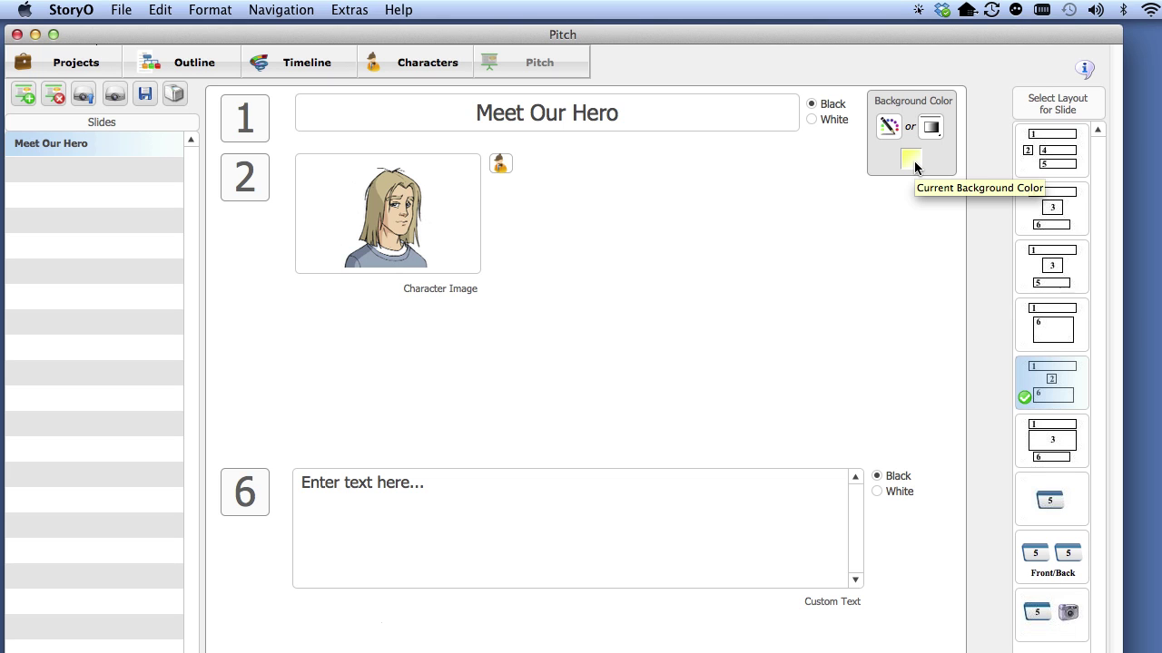
click(84, 100)
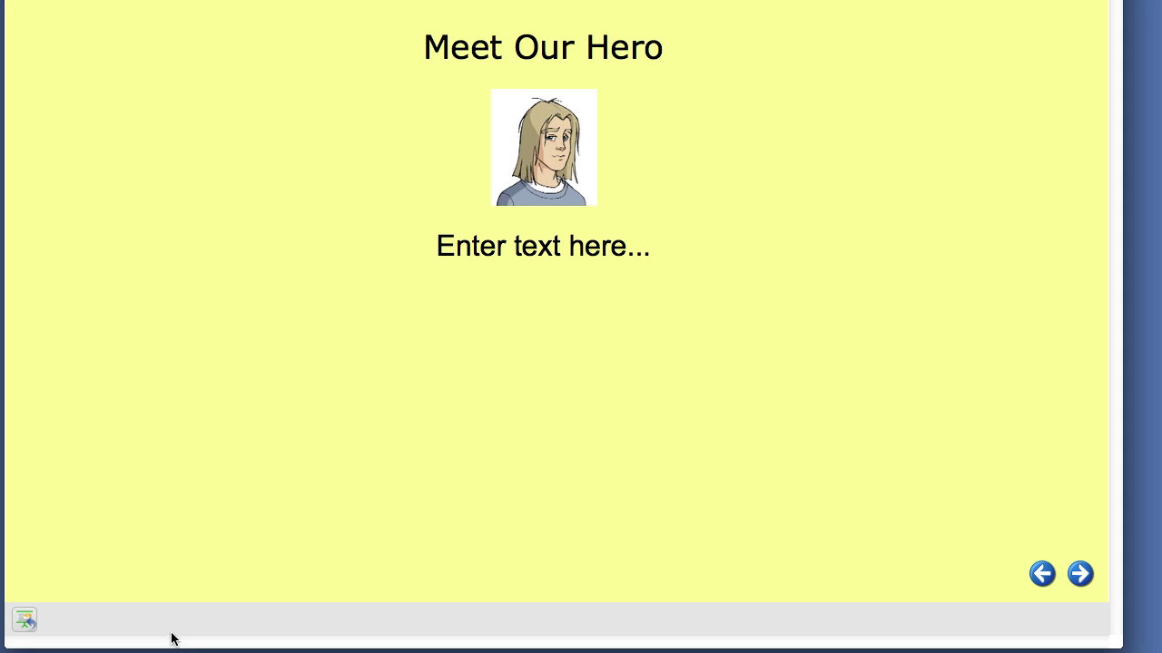
click(24, 621)
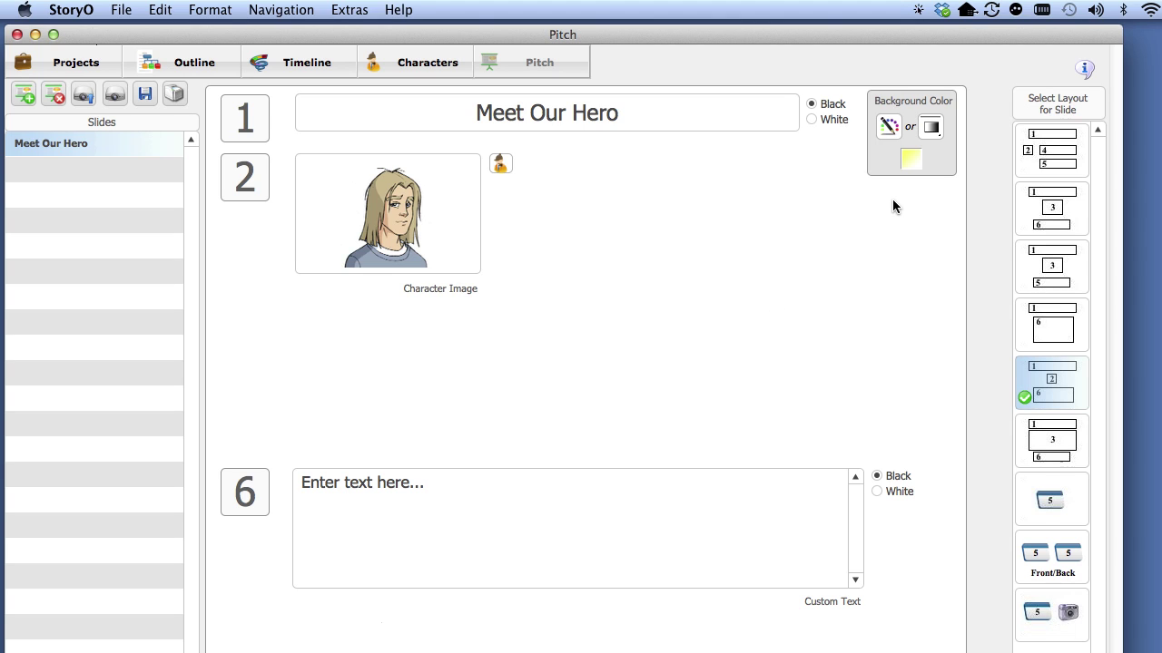
- Load belgium castle.jpg into the slide's custom background image settings
click(931, 128)
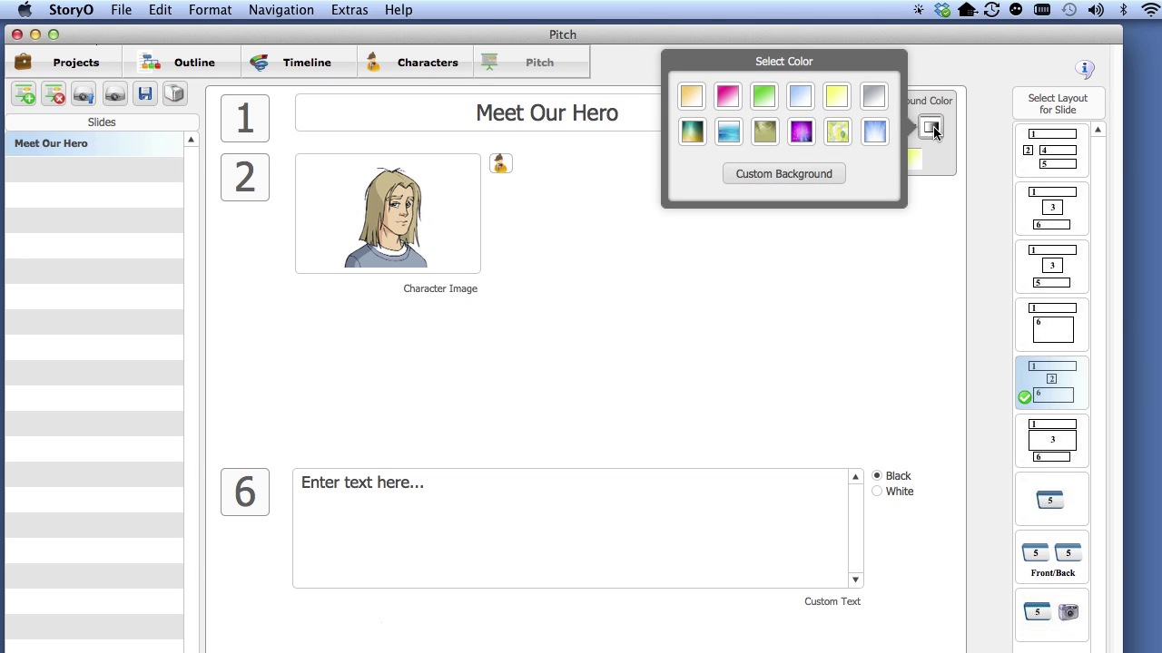
click(736, 171)
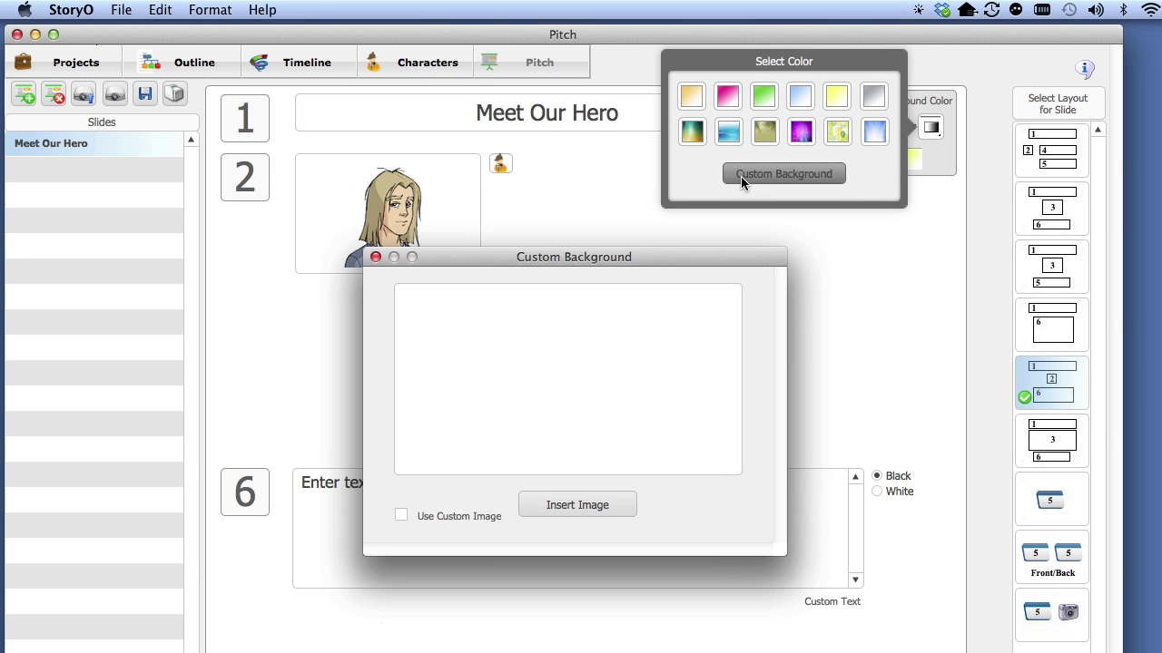
click(577, 505)
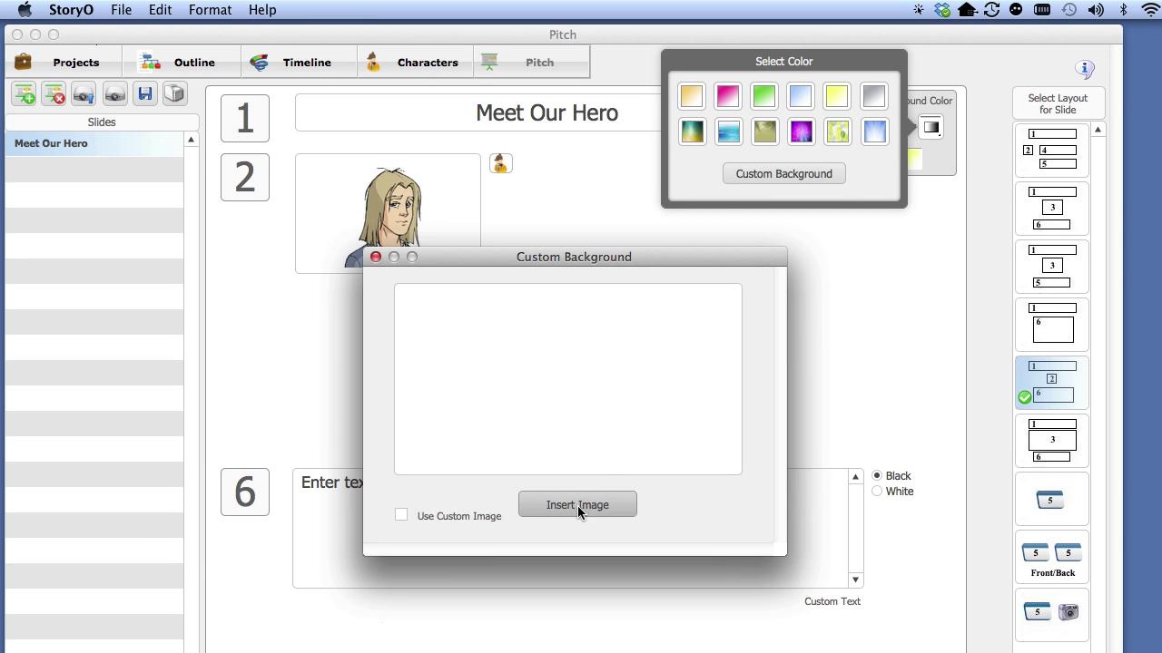
click(577, 506)
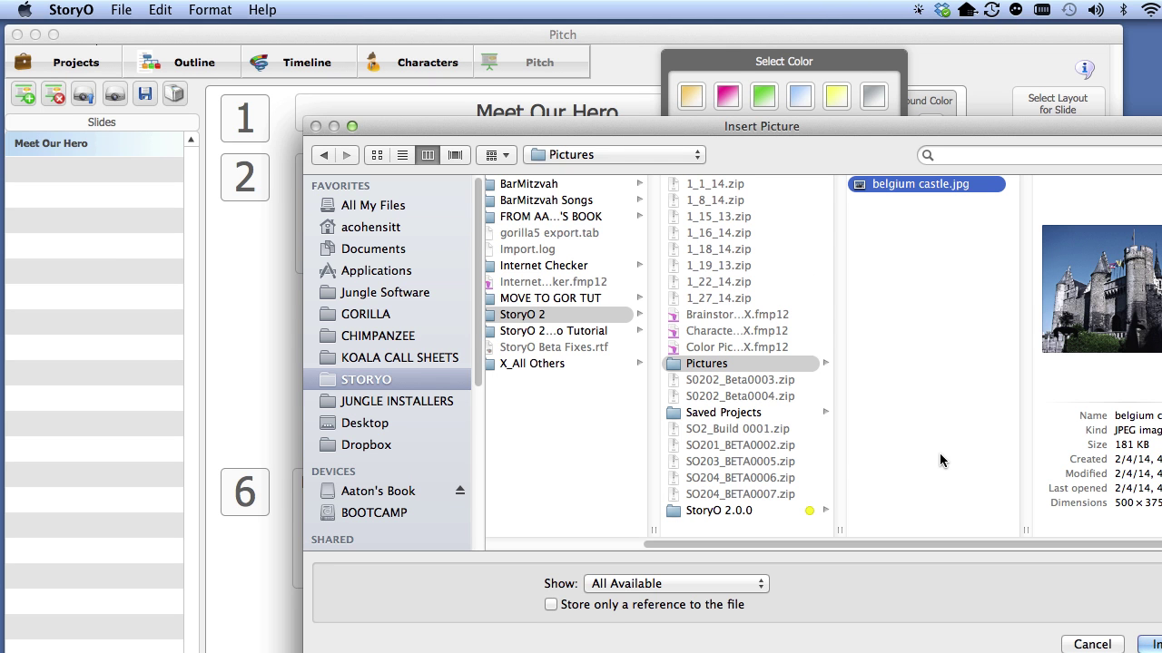
mouse_move(968, 126)
mouse_down()
mouse_move(899, 120)
mouse_move(820, 92)
mouse_up()
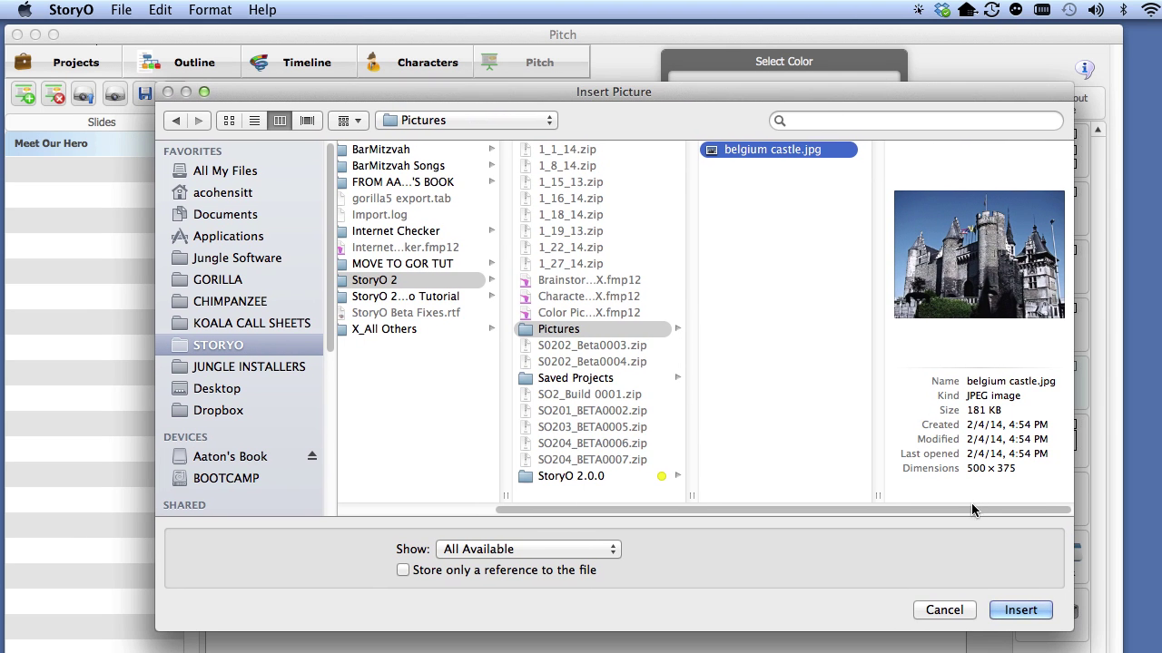
click(1042, 617)
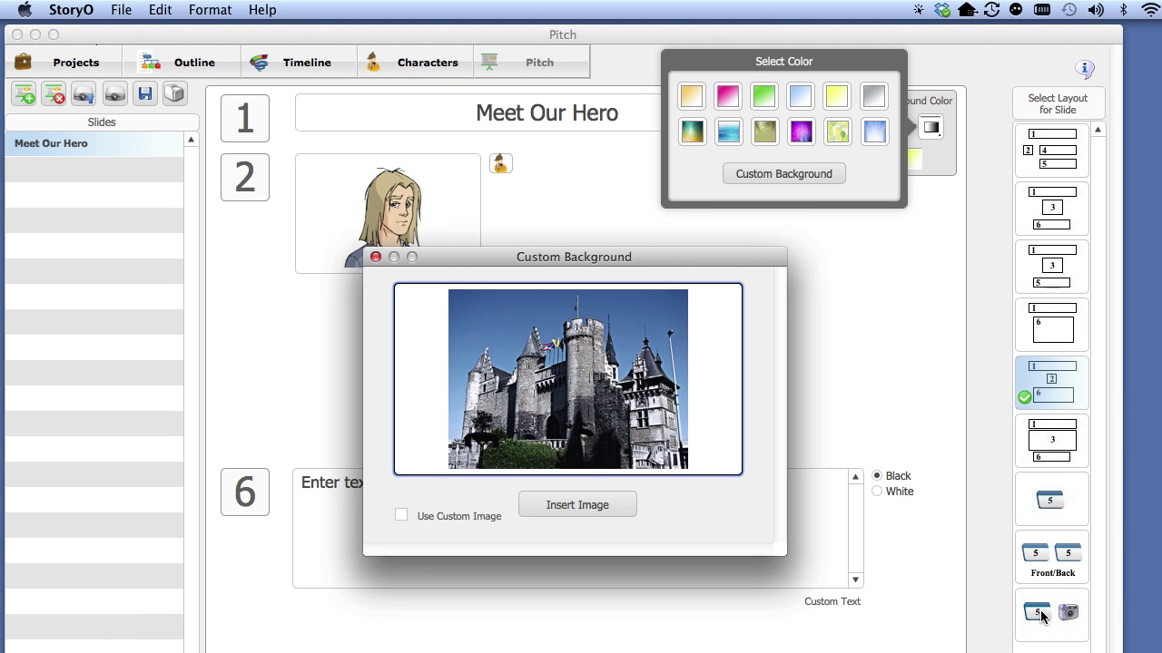
- Enable the castle picture as the custom background and close the background windows
click(591, 513)
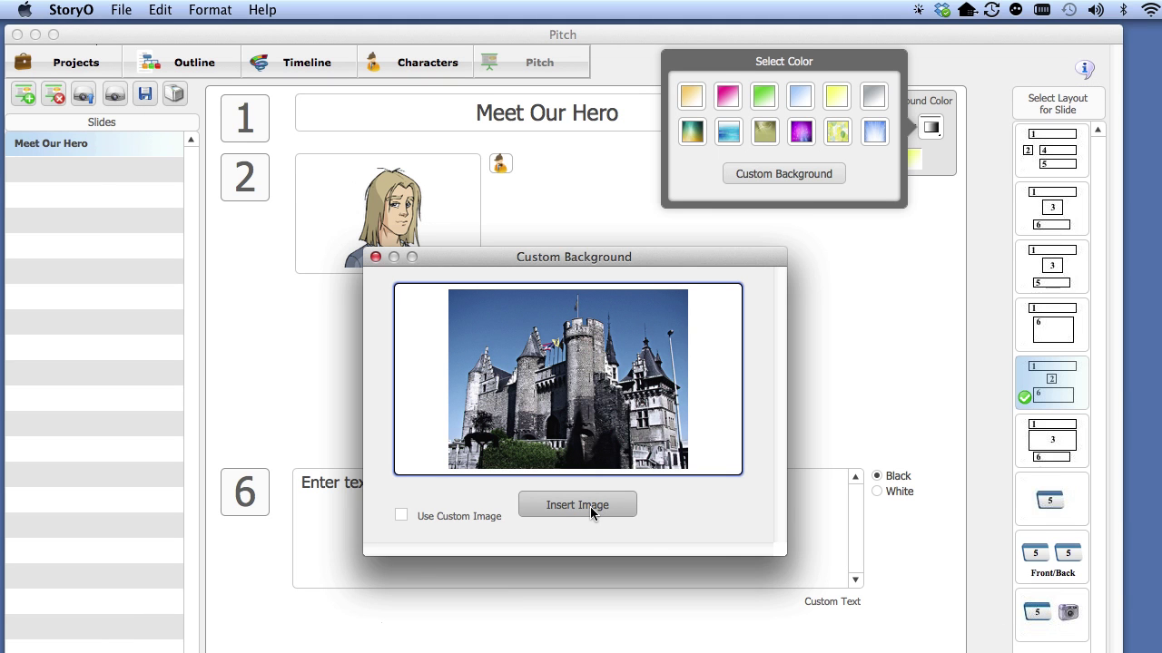
click(578, 499)
click(402, 516)
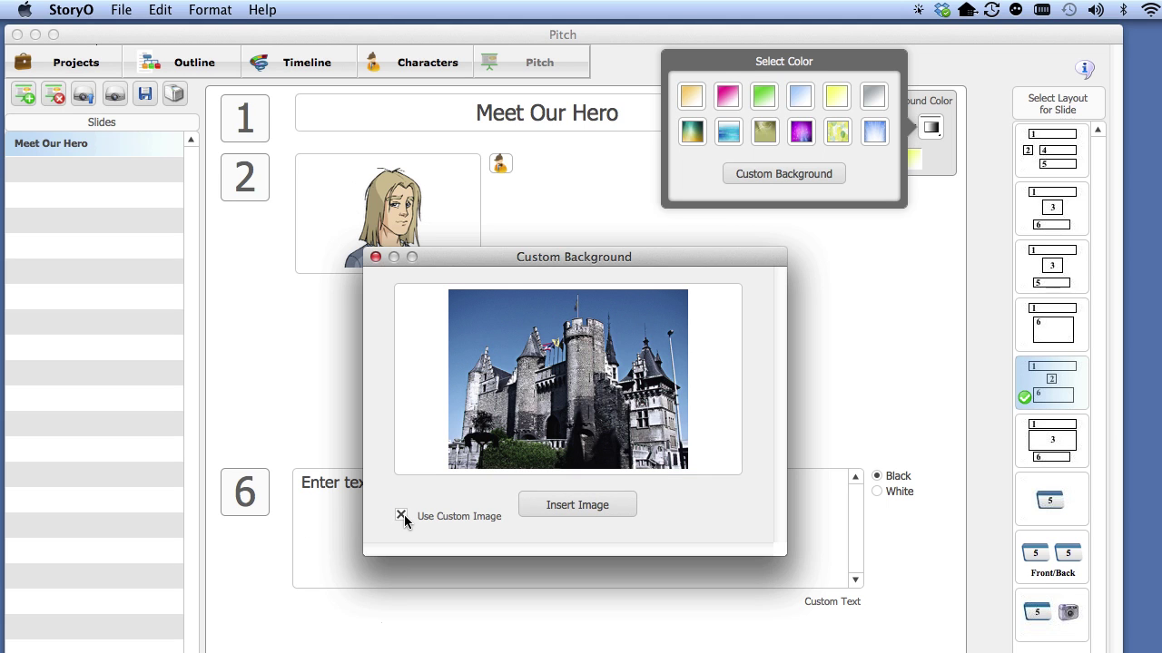
click(376, 258)
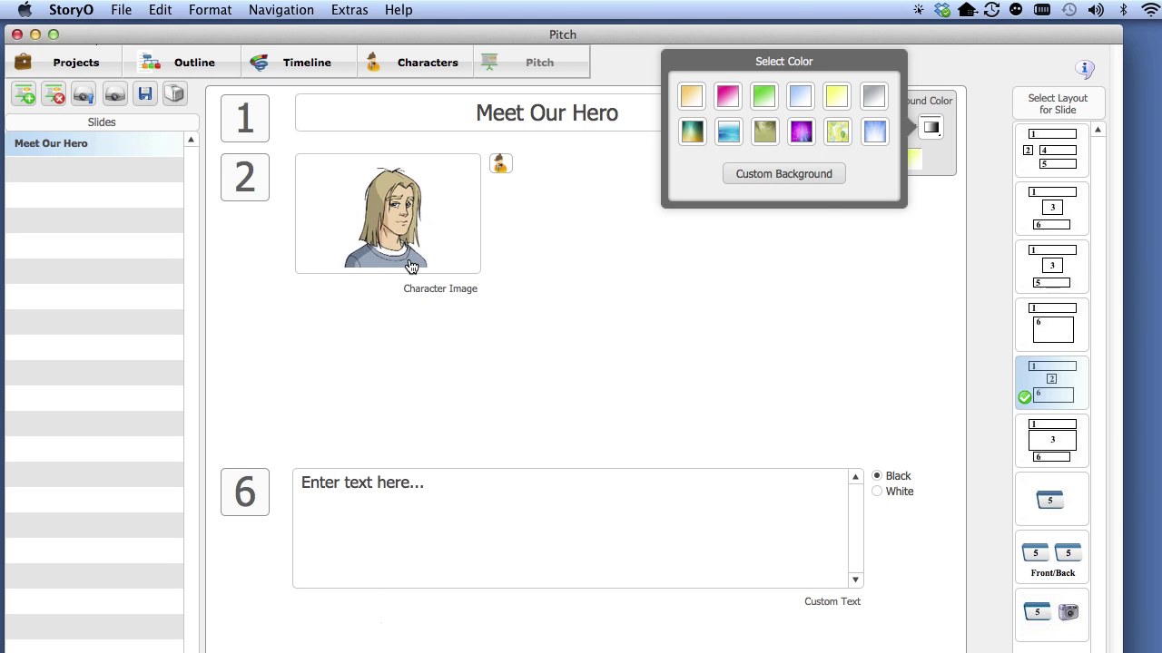
click(556, 216)
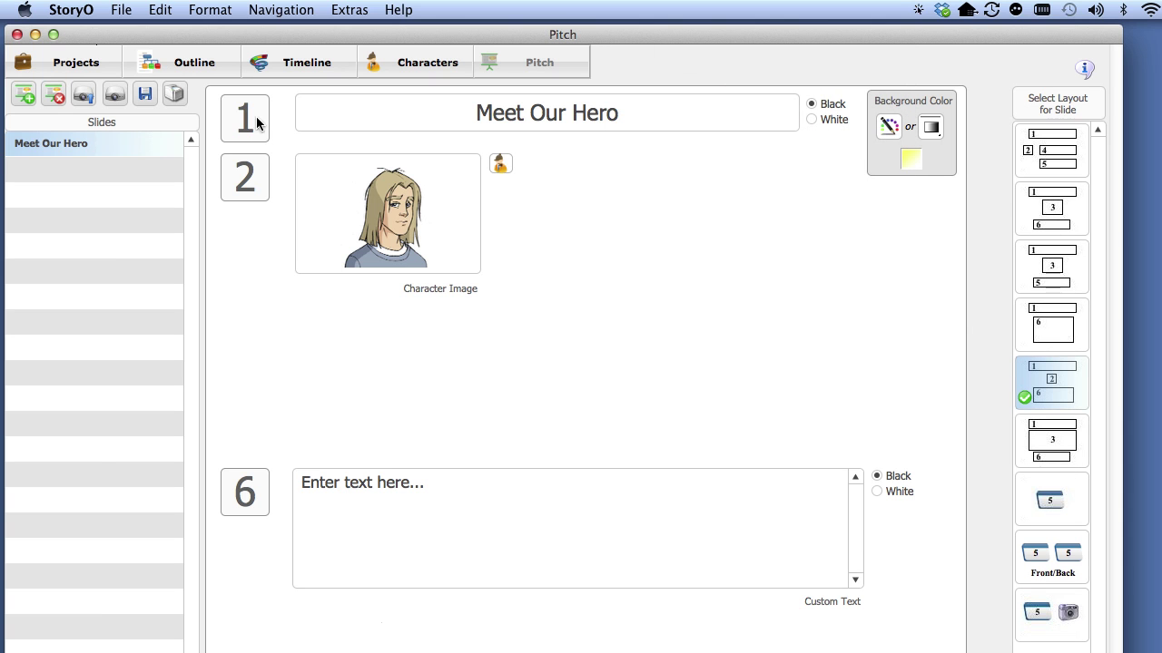
- Change the Meet Our Hero background to pale yellow, previewing the slide before and after
click(113, 96)
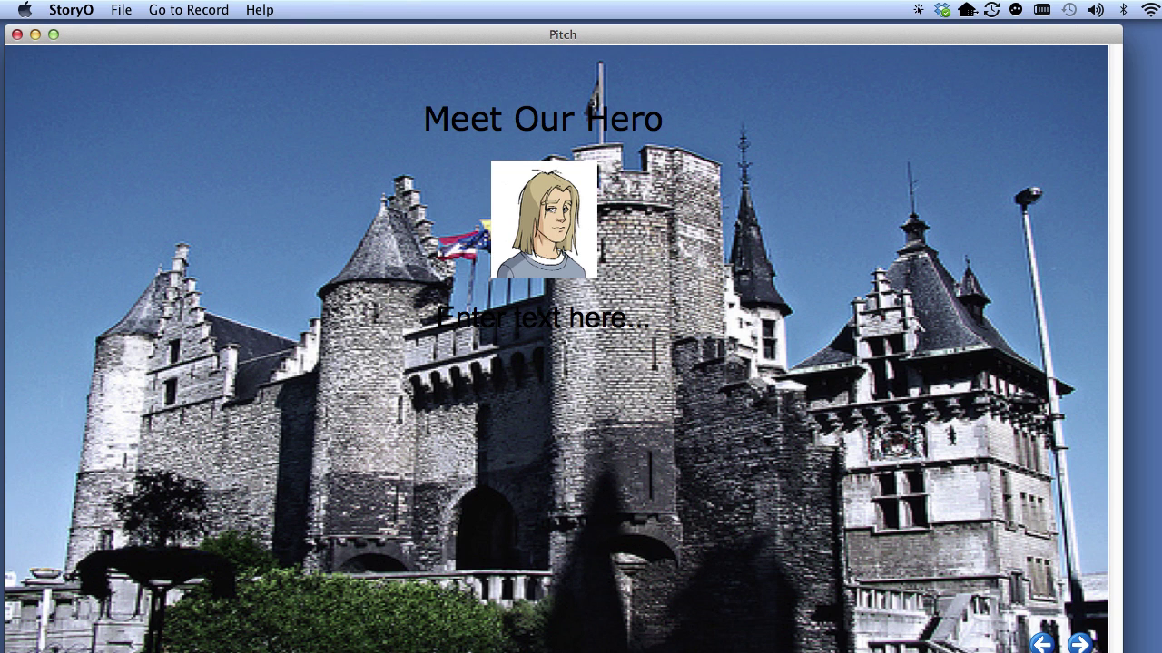
key(Escape)
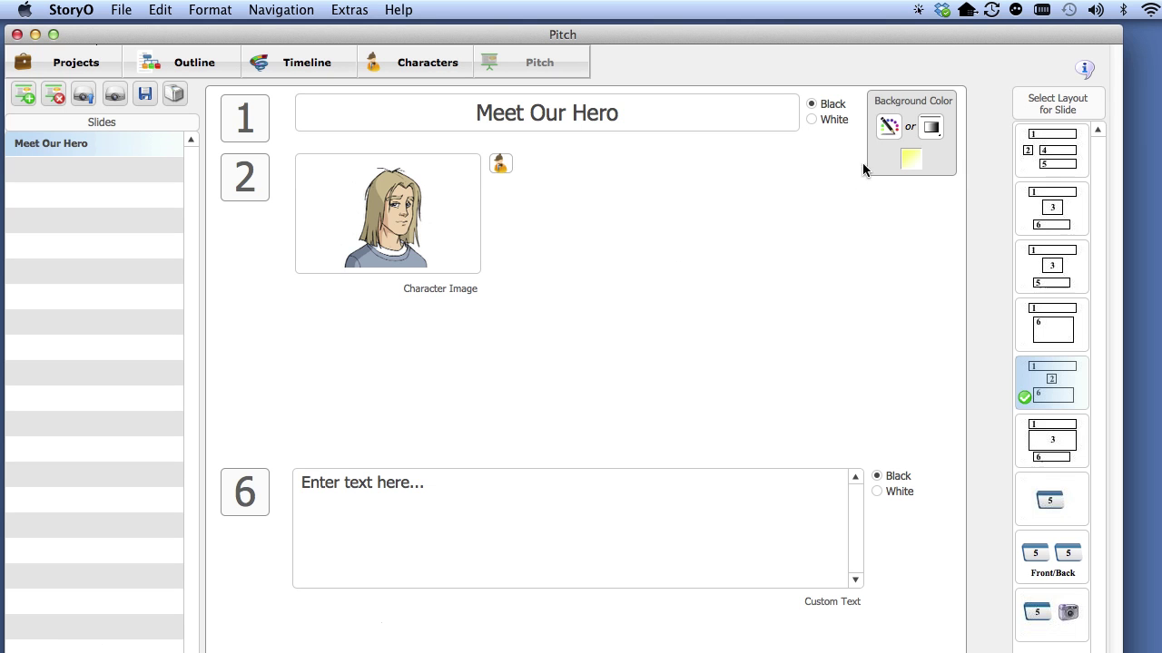
click(894, 127)
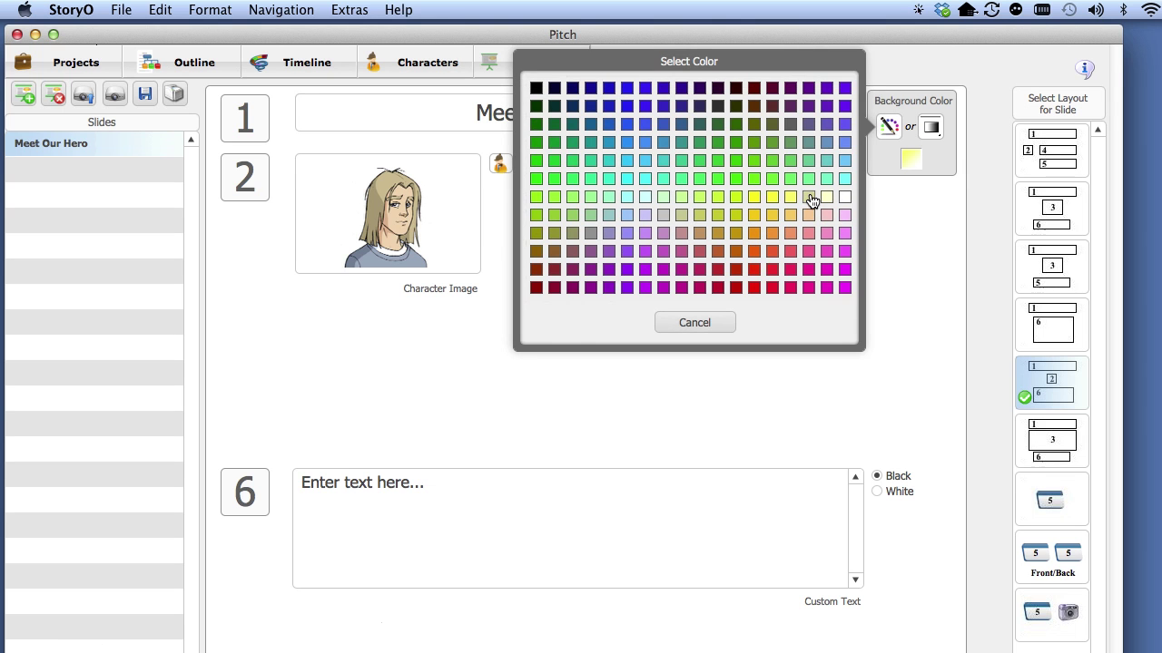
click(809, 192)
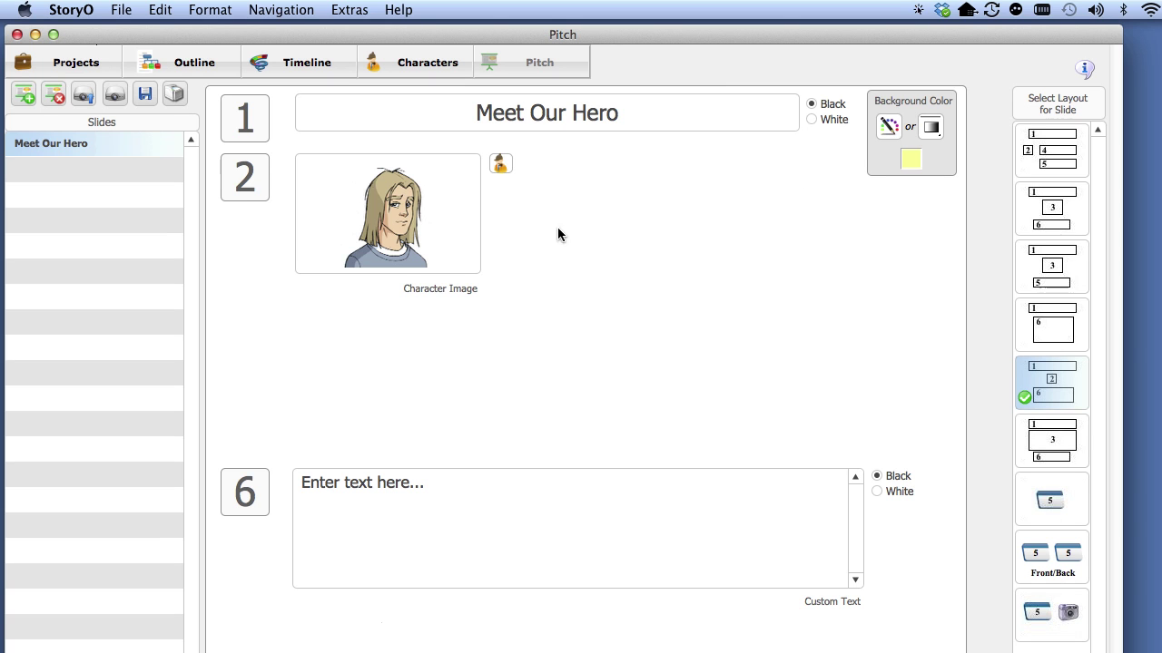
click(84, 94)
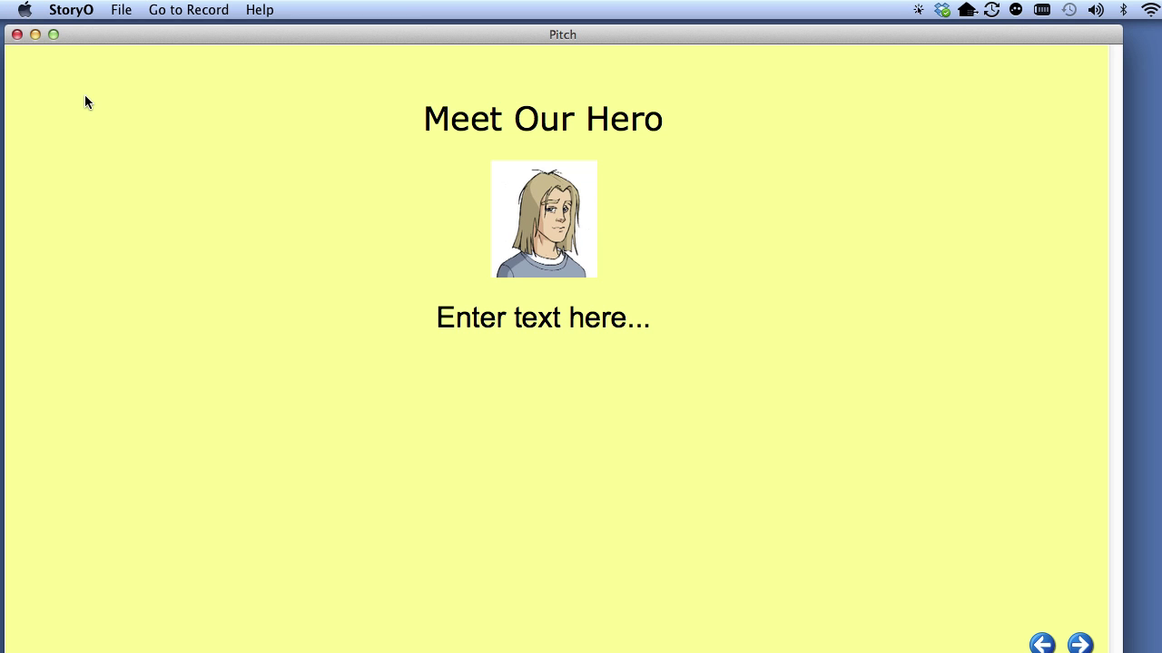
click(765, 448)
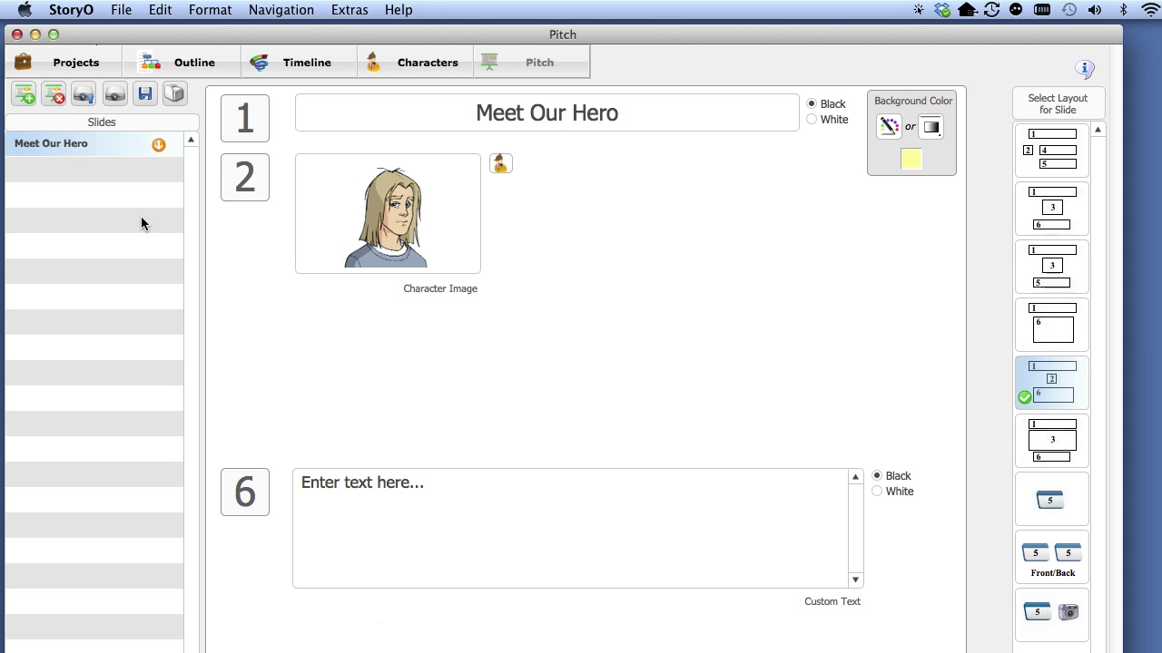
- Add a second slide titled 'Bill's House'
click(25, 94)
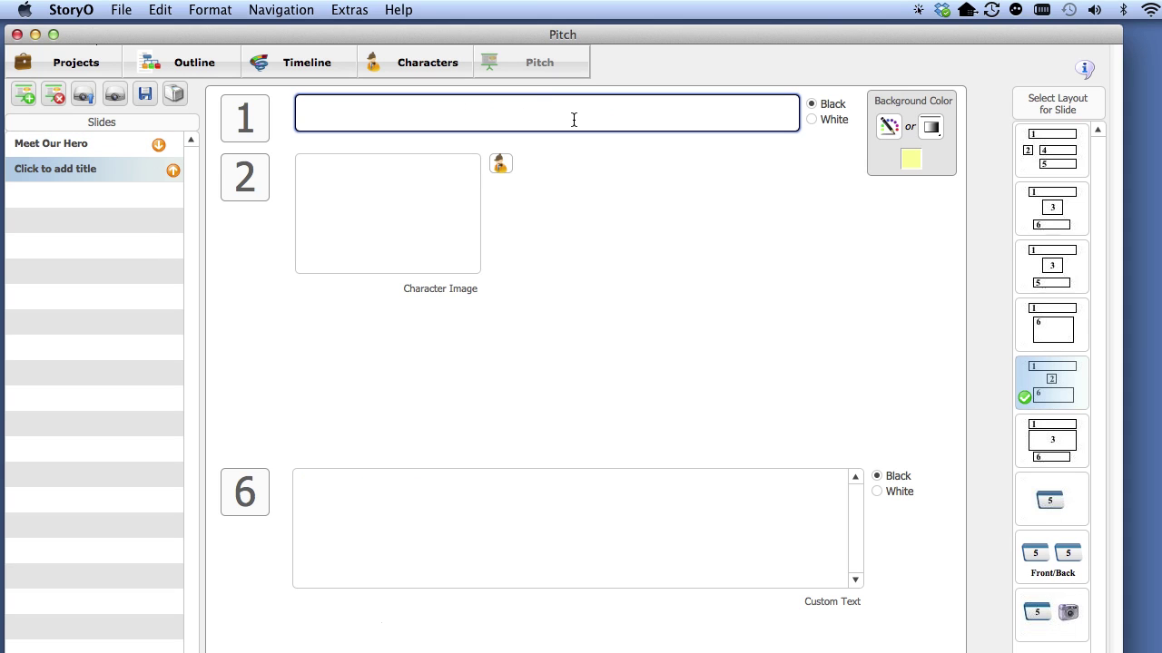
text(Bill)
text('s )
text(Ho)
text(pu)
key(BackSpace)
key(BackSpace)
text(use)
click(624, 139)
- Give it the image-plus-card layout with the After School picture and description, then add a third slide
click(1050, 265)
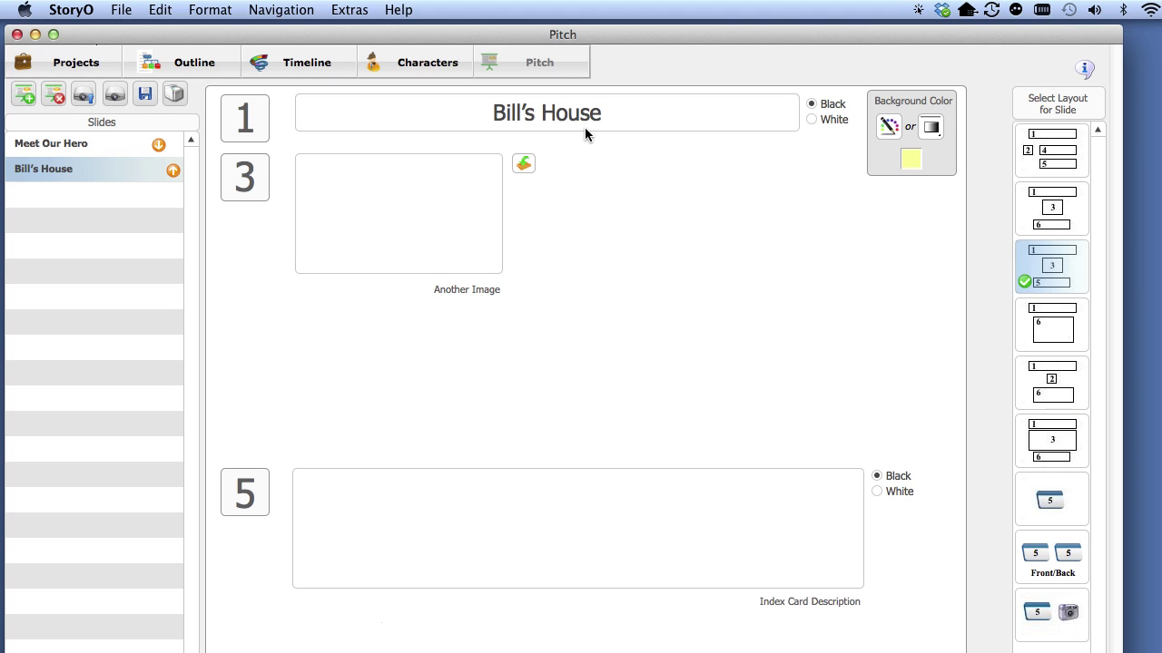
click(523, 164)
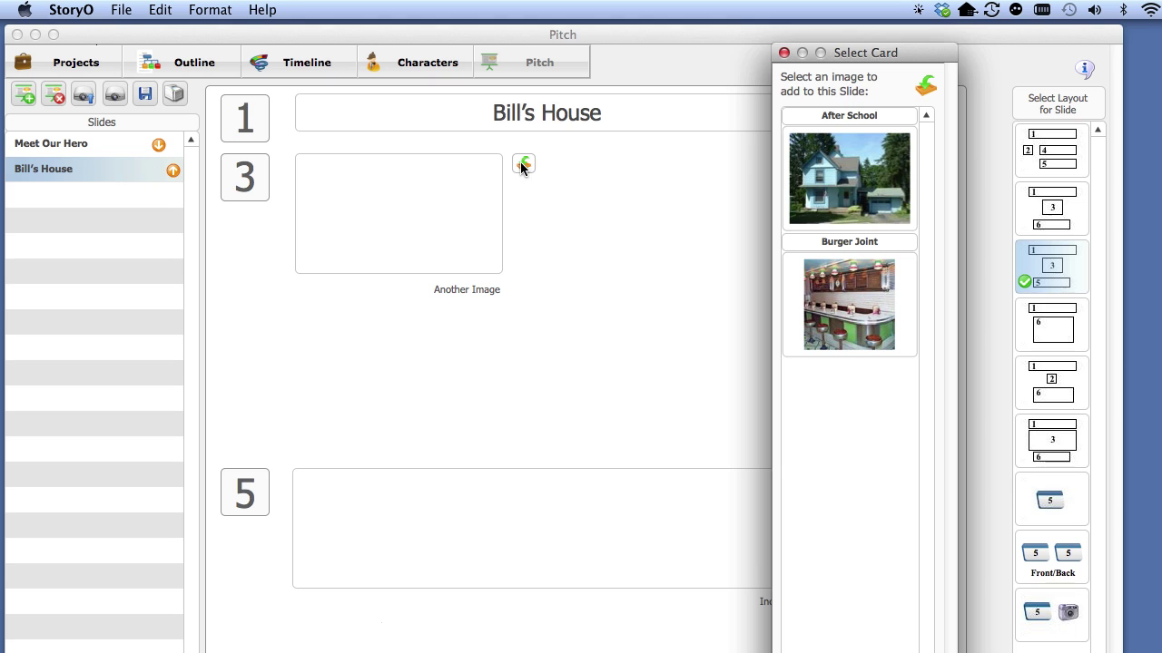
click(851, 188)
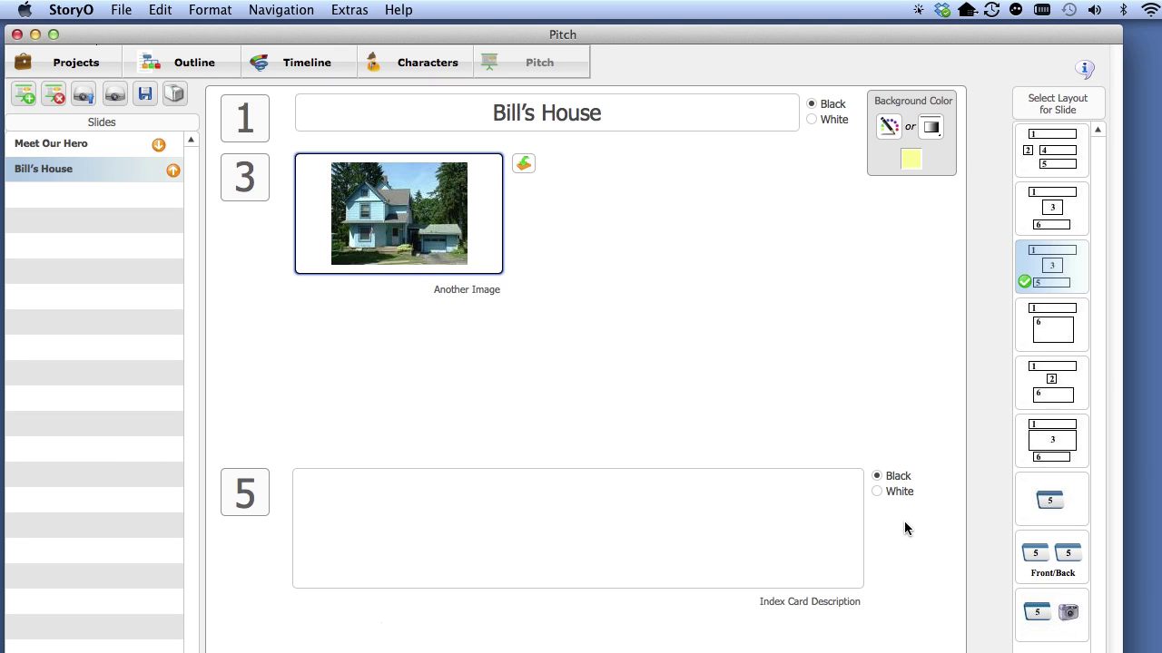
click(392, 536)
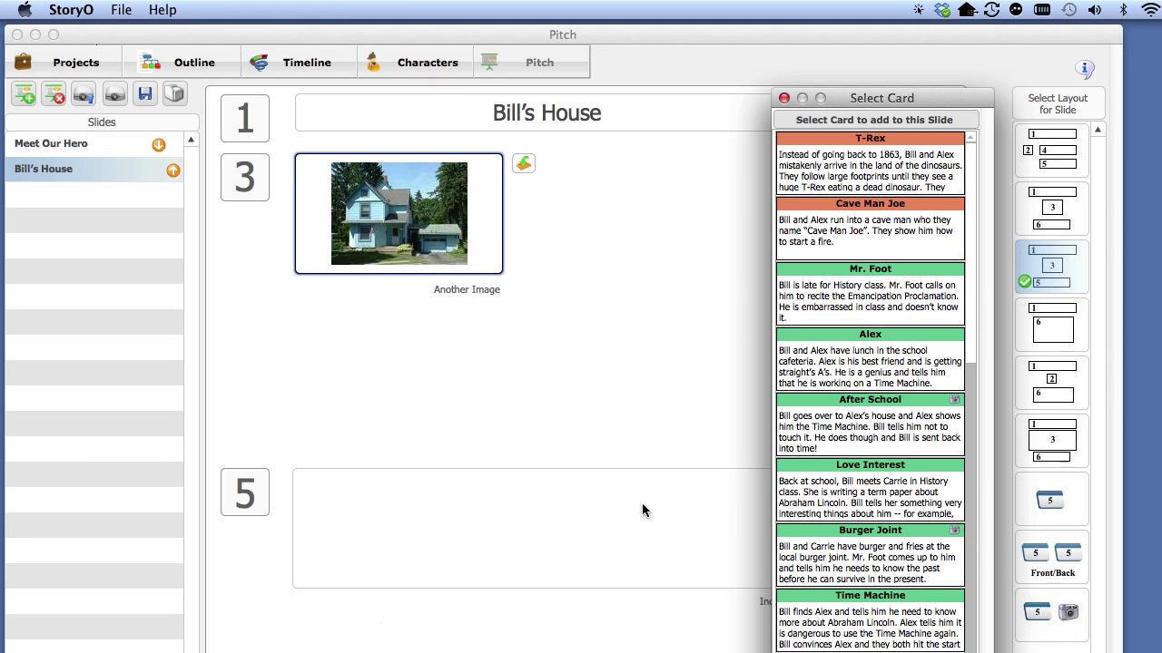
click(877, 423)
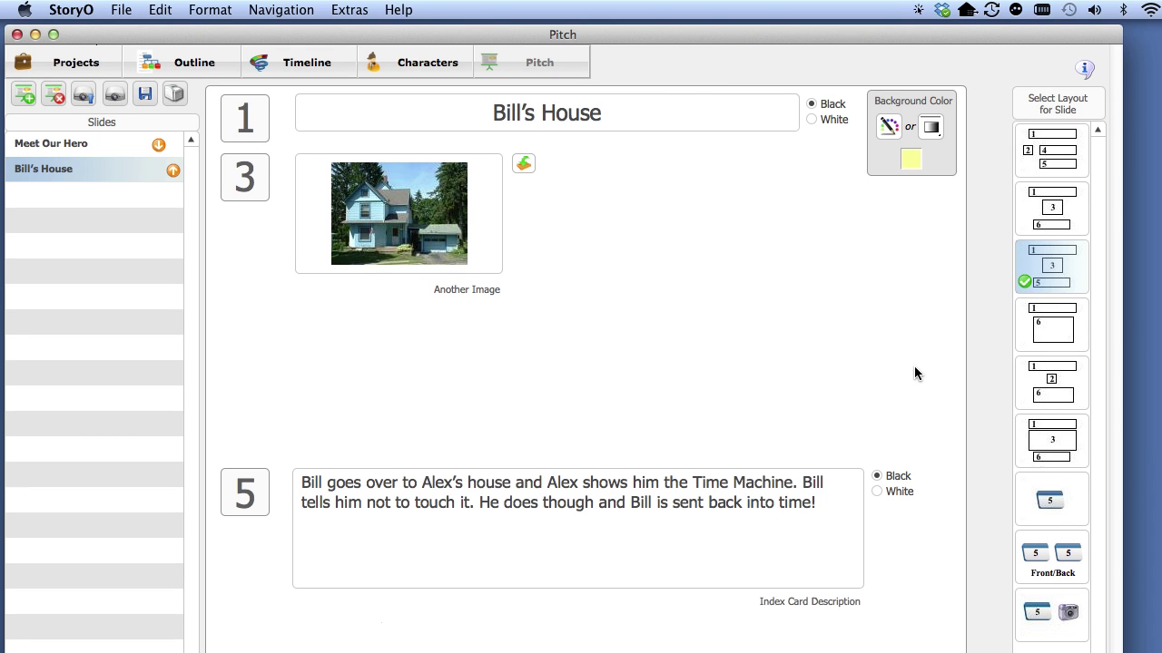
click(24, 94)
- Use the card-plus-picture layout filled with the Princess Sheila card and its castle picture
click(1057, 630)
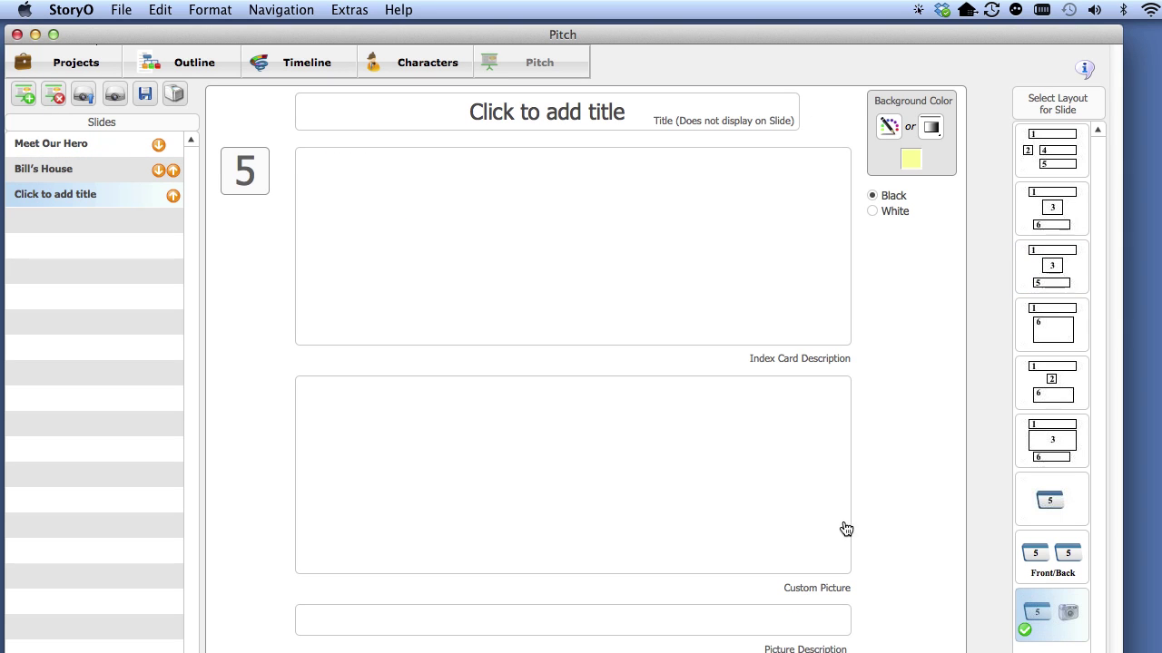
click(539, 274)
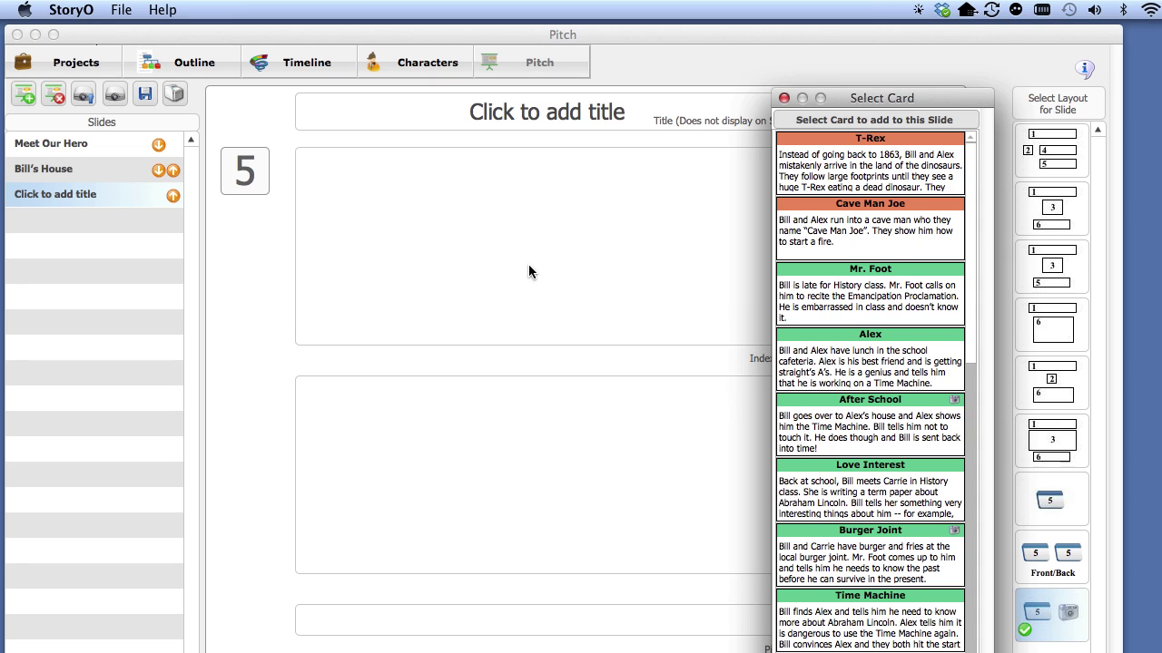
drag(919, 96, 853, 36)
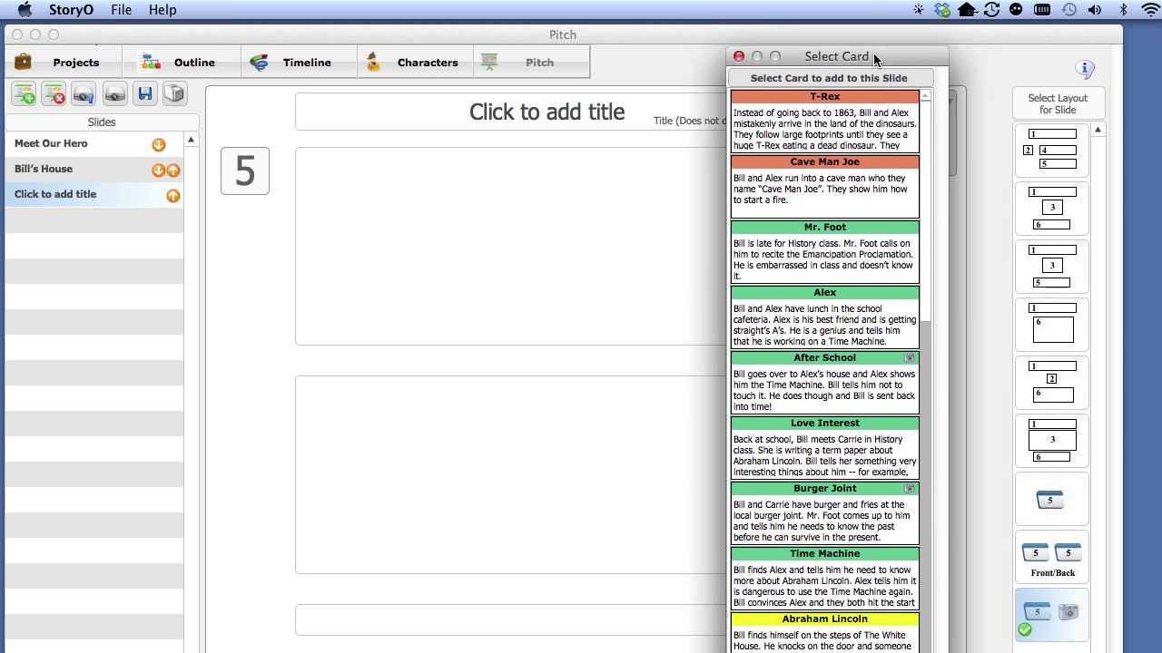
scroll(837, 537, down, 5)
scroll(839, 539, down, 3)
scroll(841, 540, down, 5)
scroll(843, 541, down, 3)
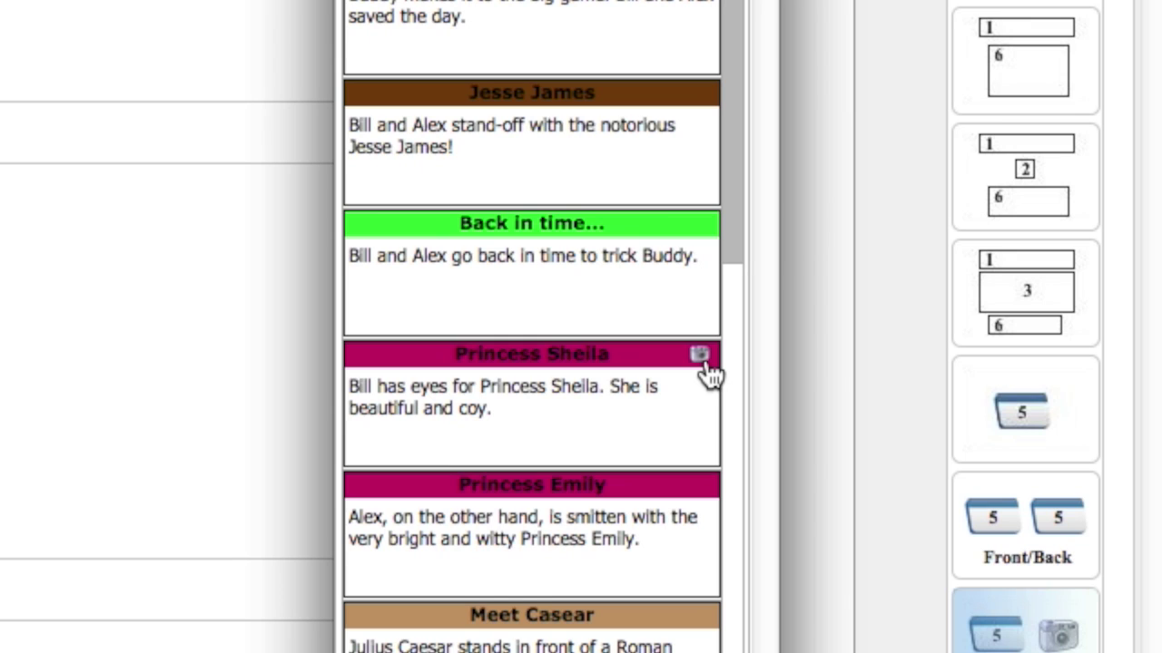
click(519, 421)
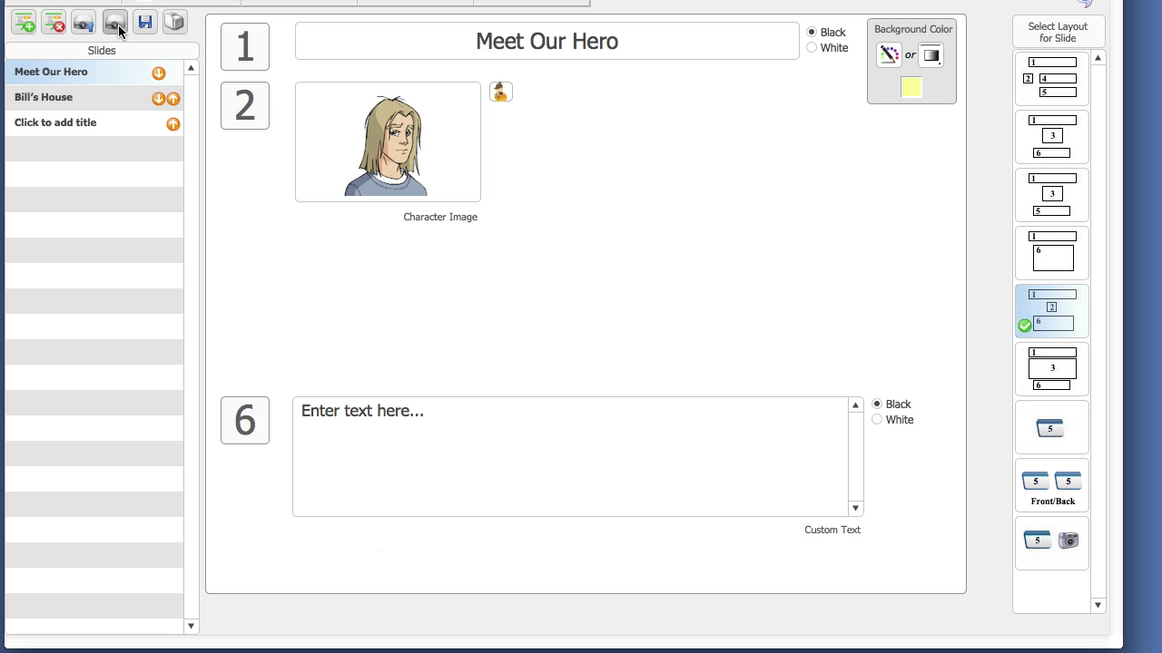
click(119, 31)
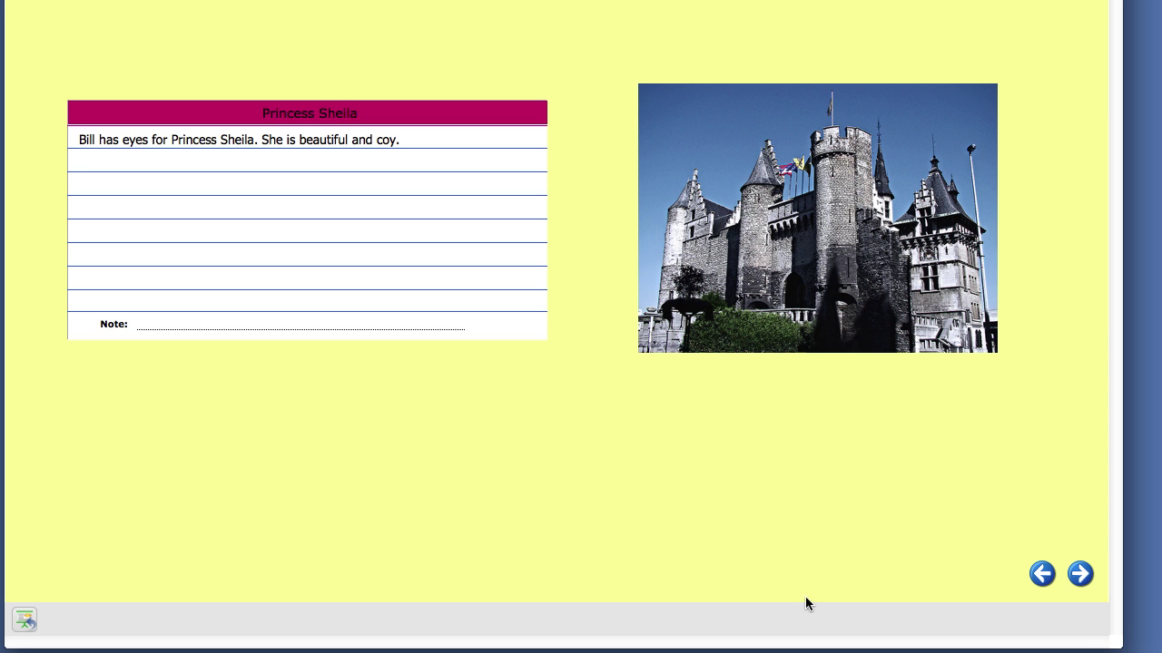
click(22, 621)
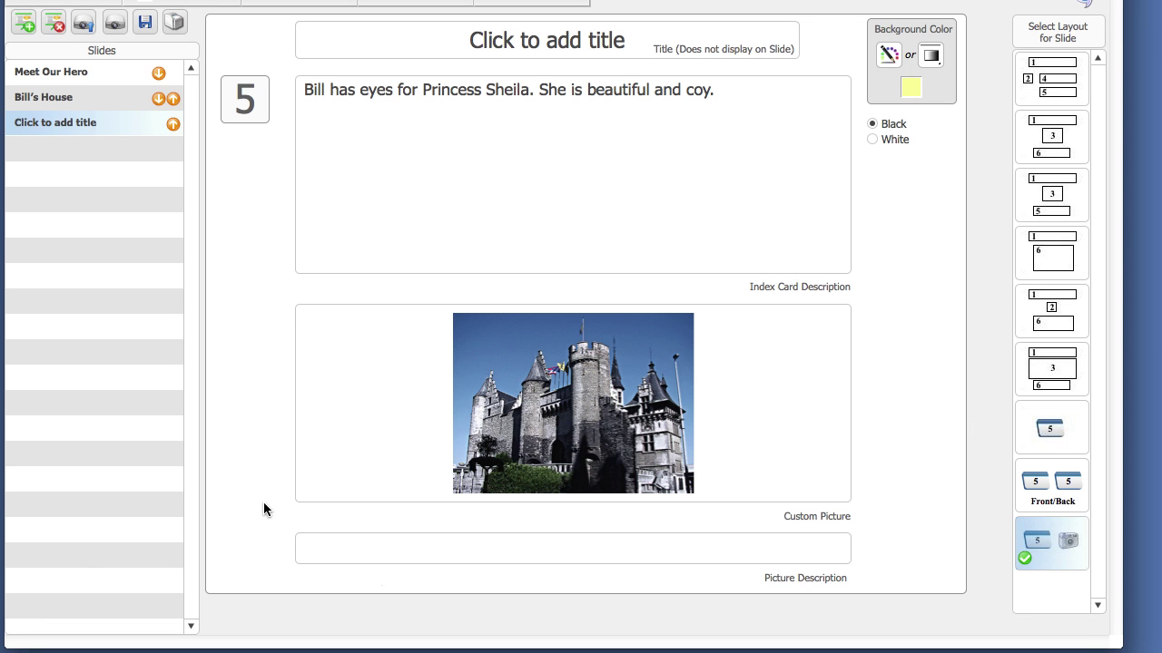
key(Escape)
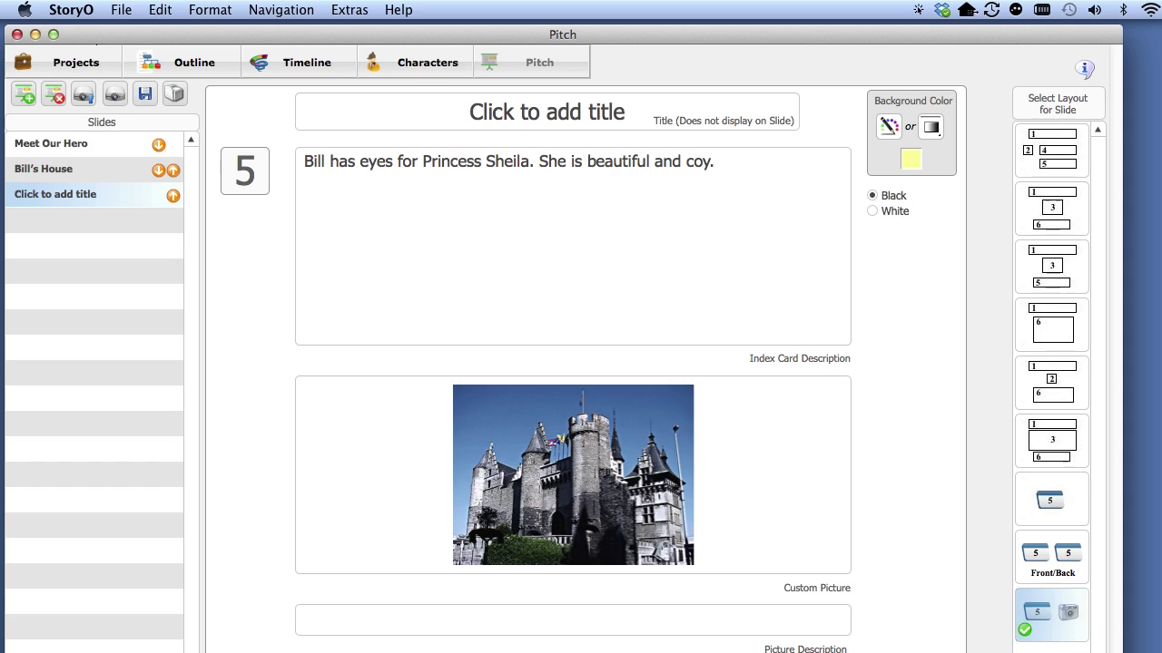